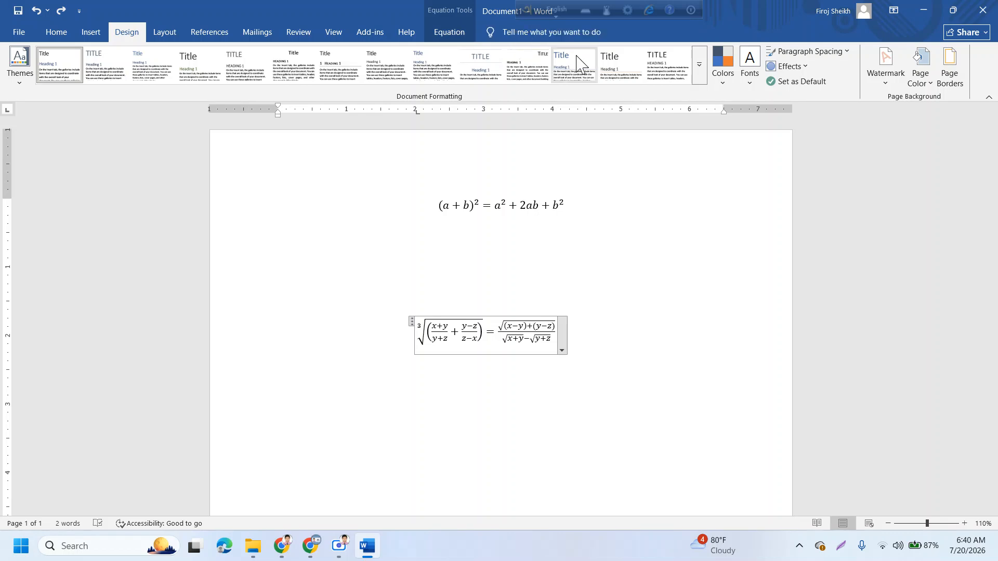
- Create a new blank document and bring up the Design page background options
key(ctrl+n)
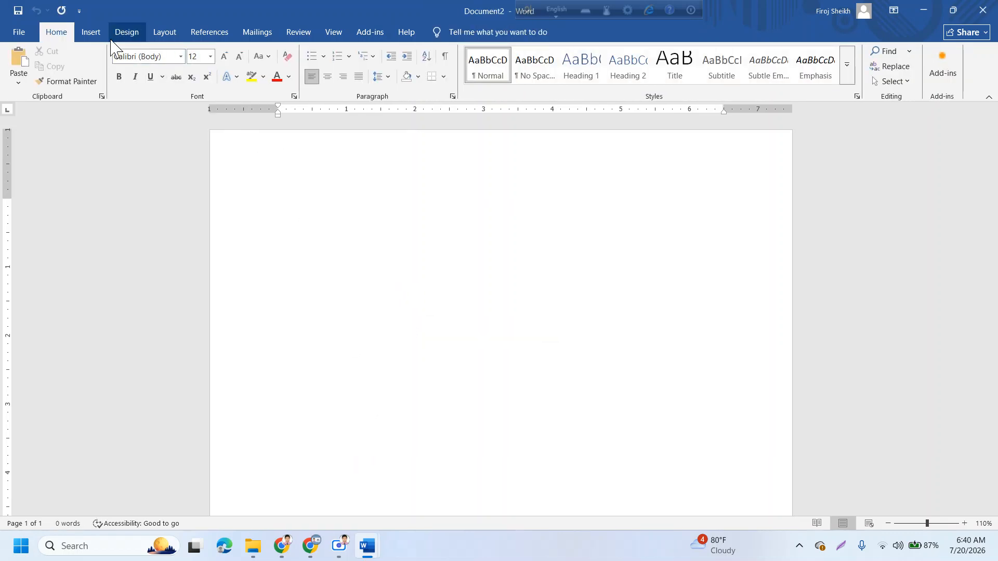
click(131, 33)
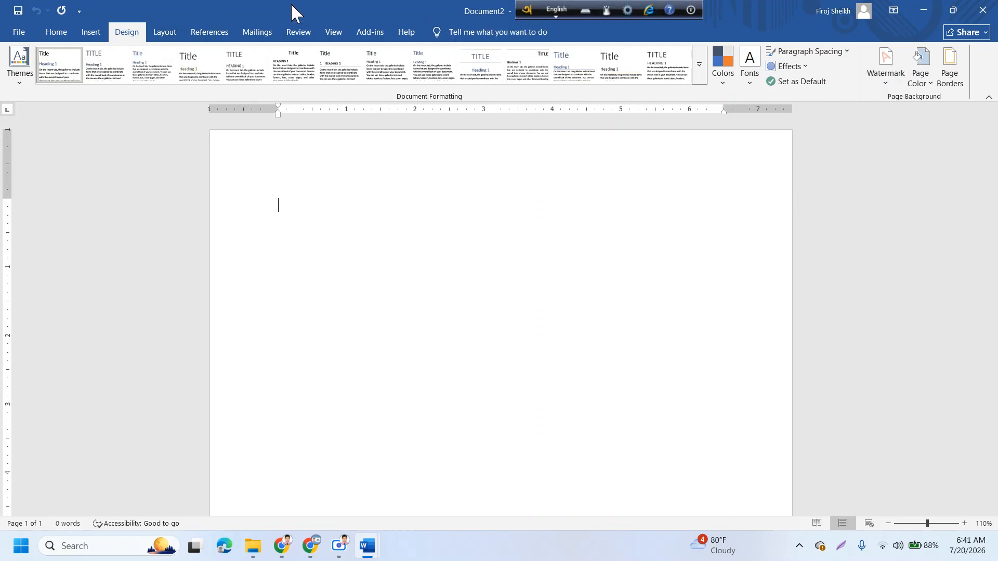
- Apply the diagonal CONFIDENTIAL 1 watermark to the blank page
click(885, 83)
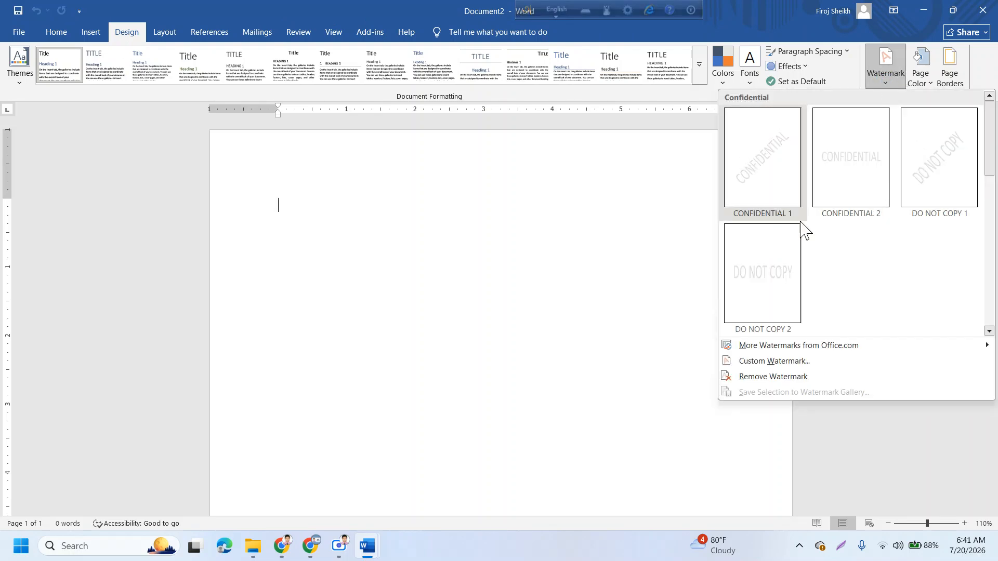
click(766, 162)
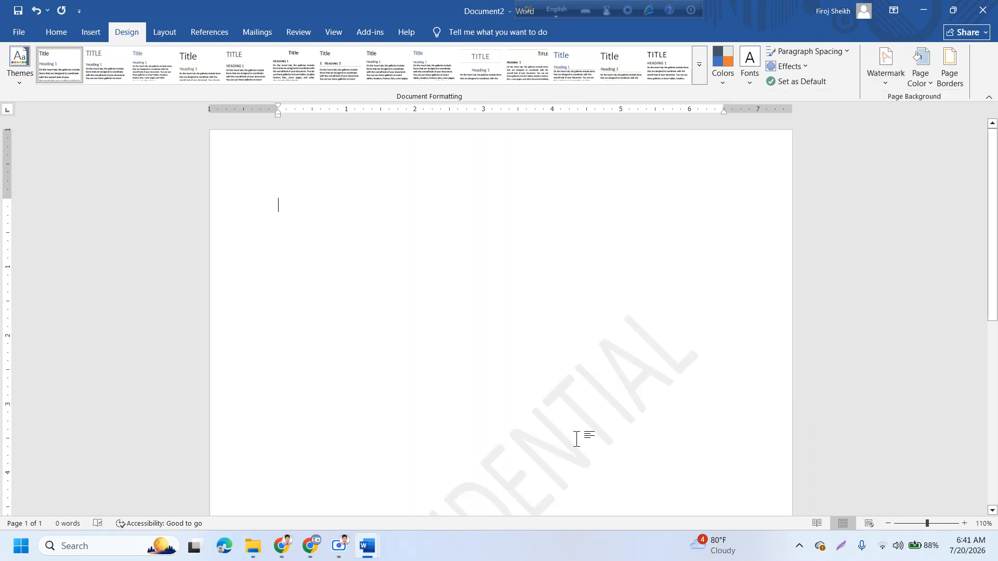
scroll(576, 440, down, 10)
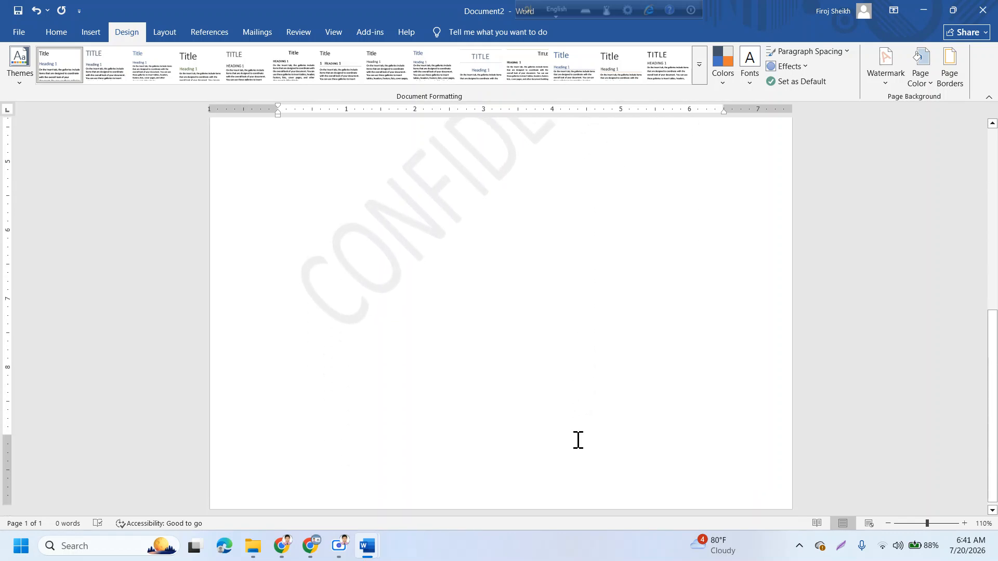
scroll(577, 439, up, 10)
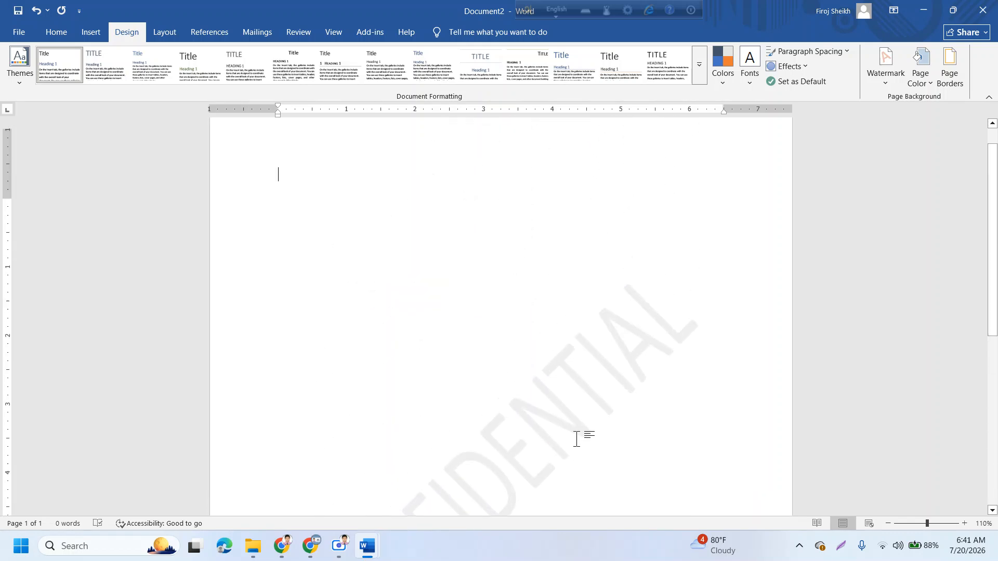
scroll(576, 440, up, 1)
- Generate sample paragraphs with =rand(10,10), filling three watermarked pages
text(=rand(10,10)
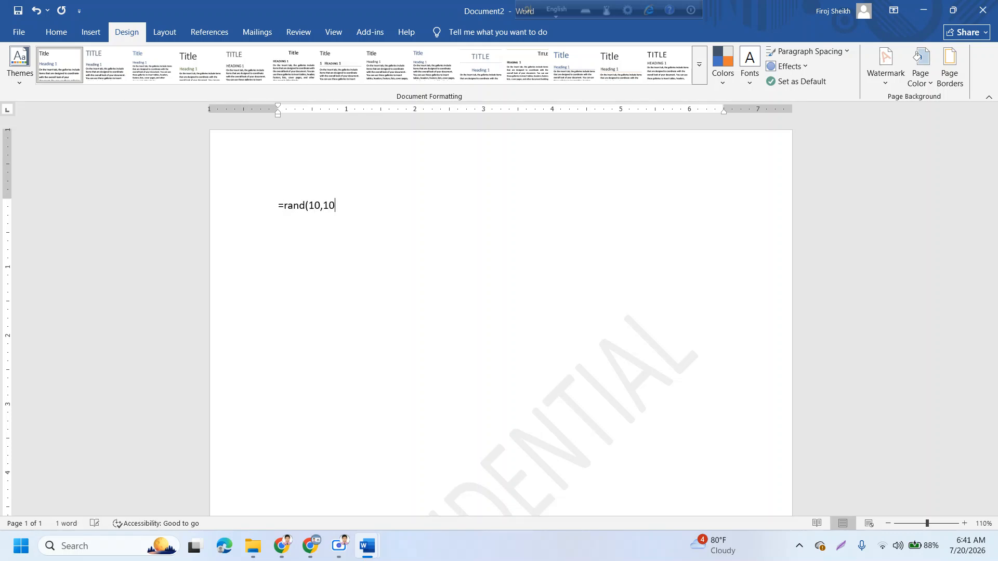
text())
key(Return)
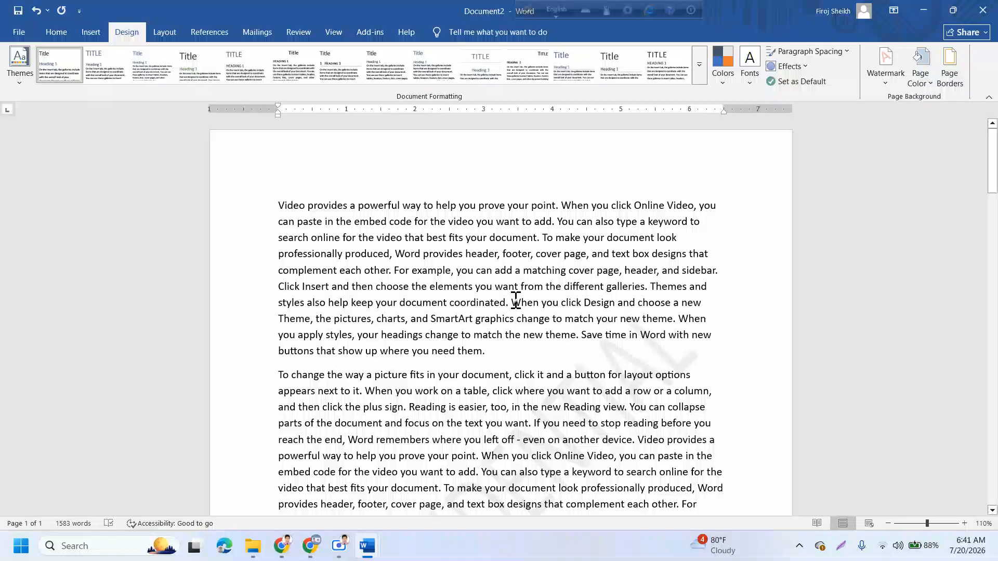
click(885, 83)
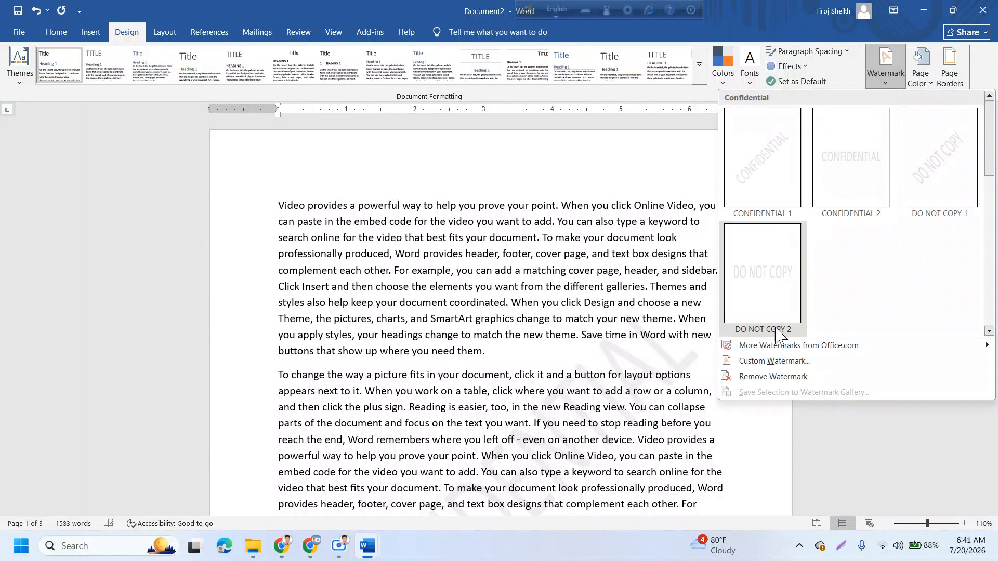
- In Custom Watermark, apply No watermark to clear CONFIDENTIAL, then select Picture watermark
click(780, 361)
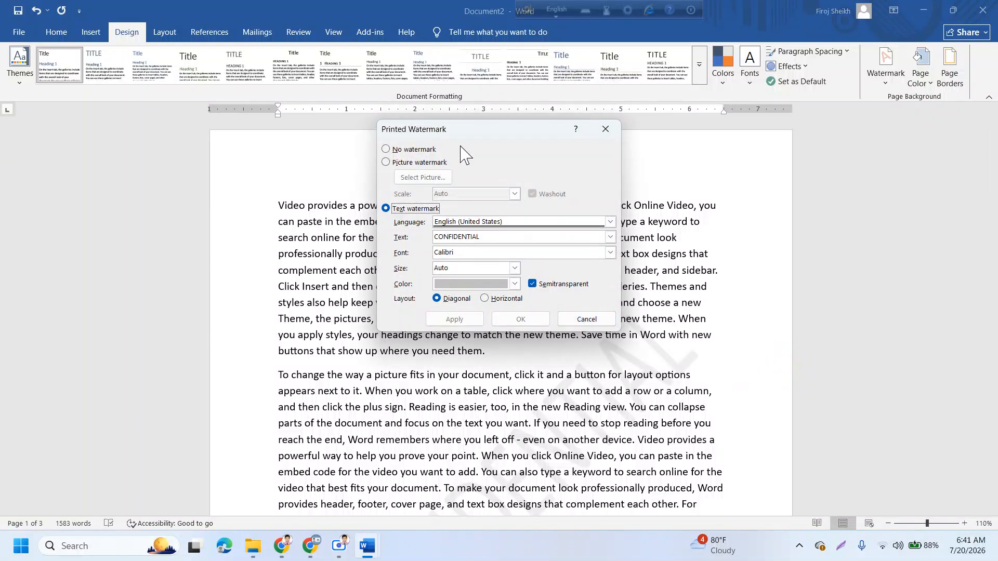
drag(472, 136, 505, 124)
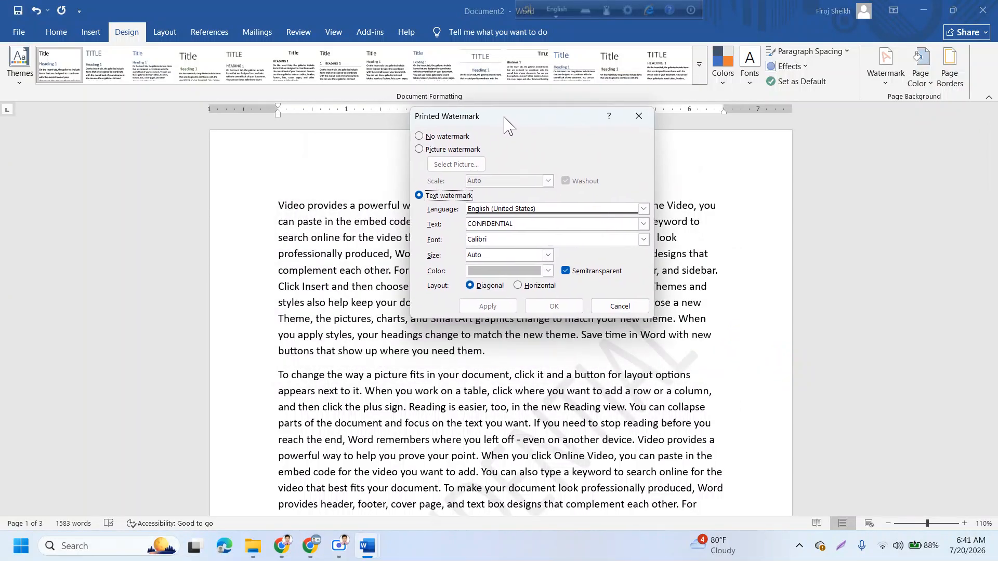
click(419, 138)
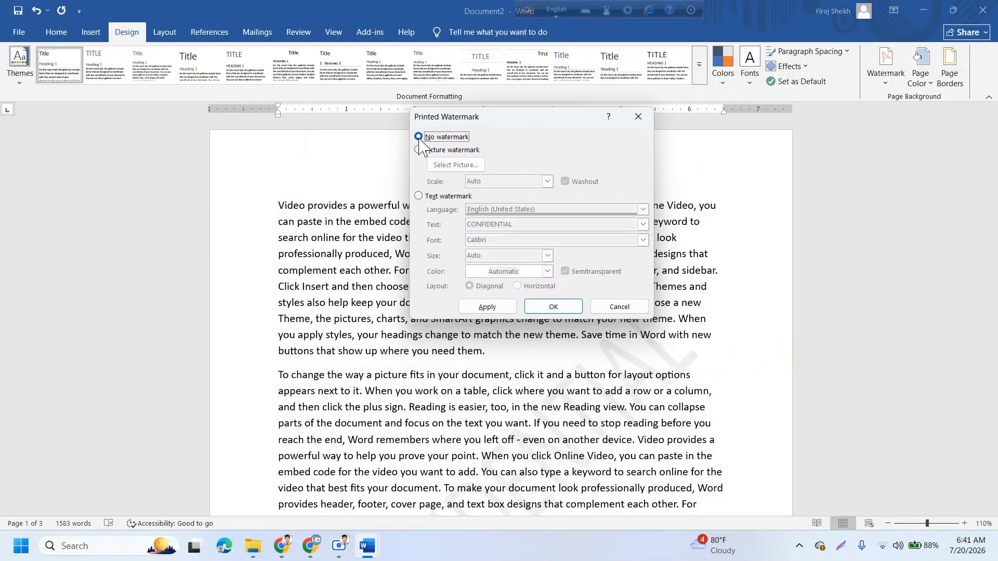
click(492, 307)
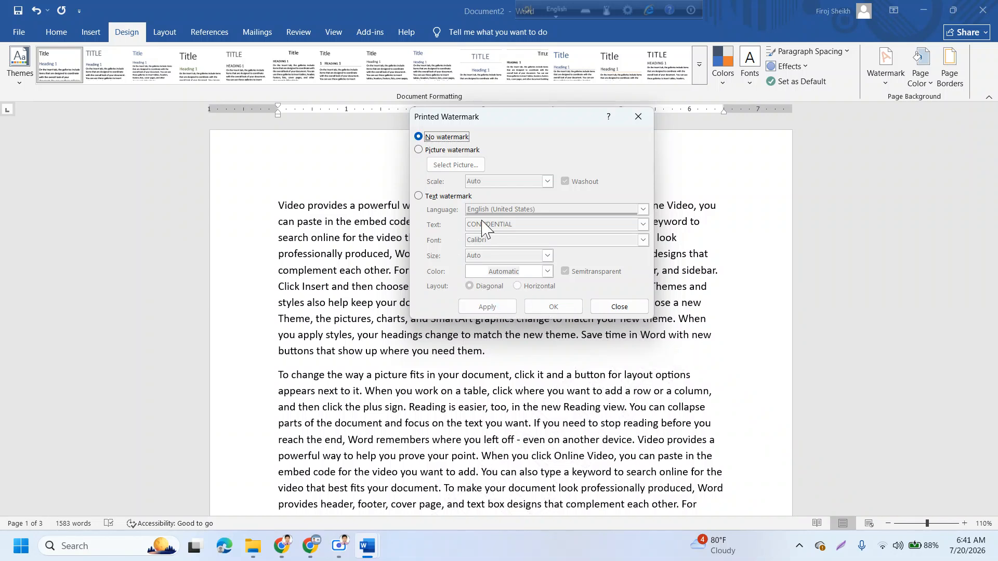
click(420, 151)
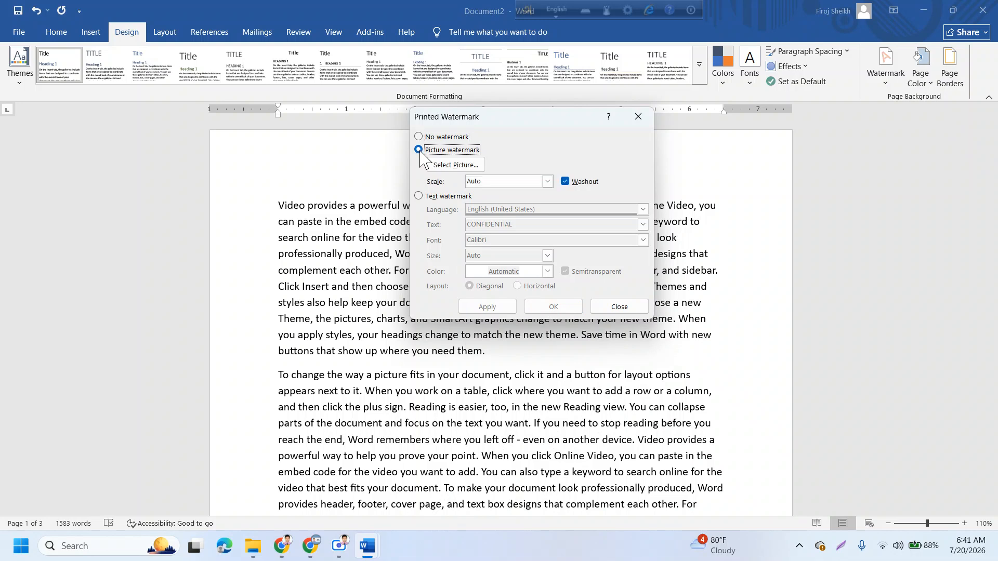
- Choose the Creative Lab R.png logo from the E: creative lab folder as the watermark picture
click(460, 166)
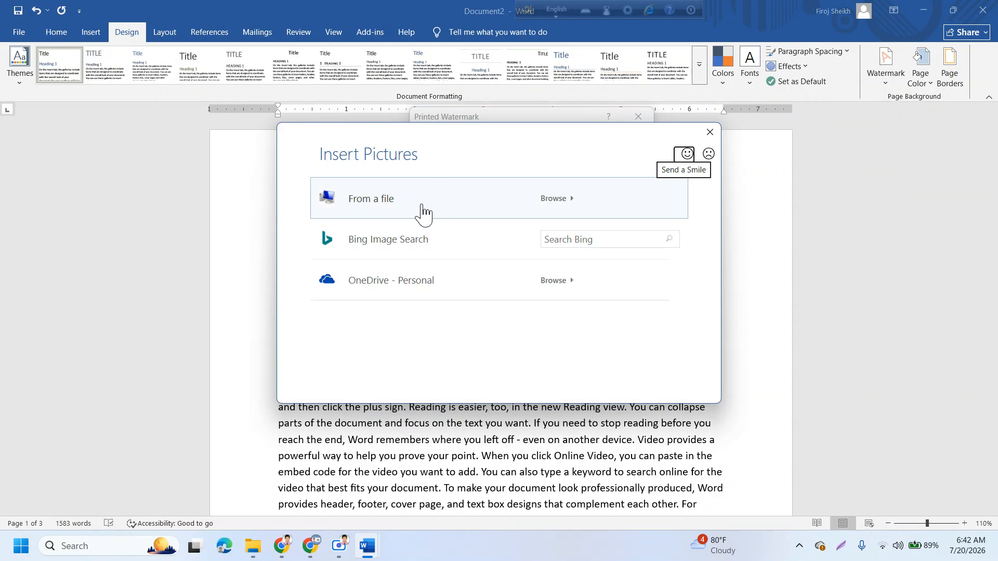
click(420, 209)
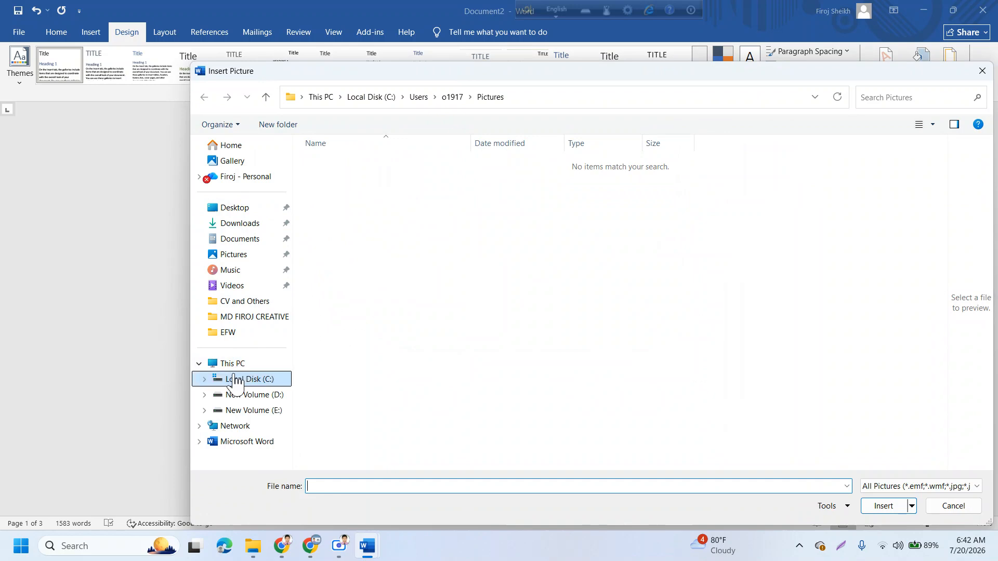
click(239, 318)
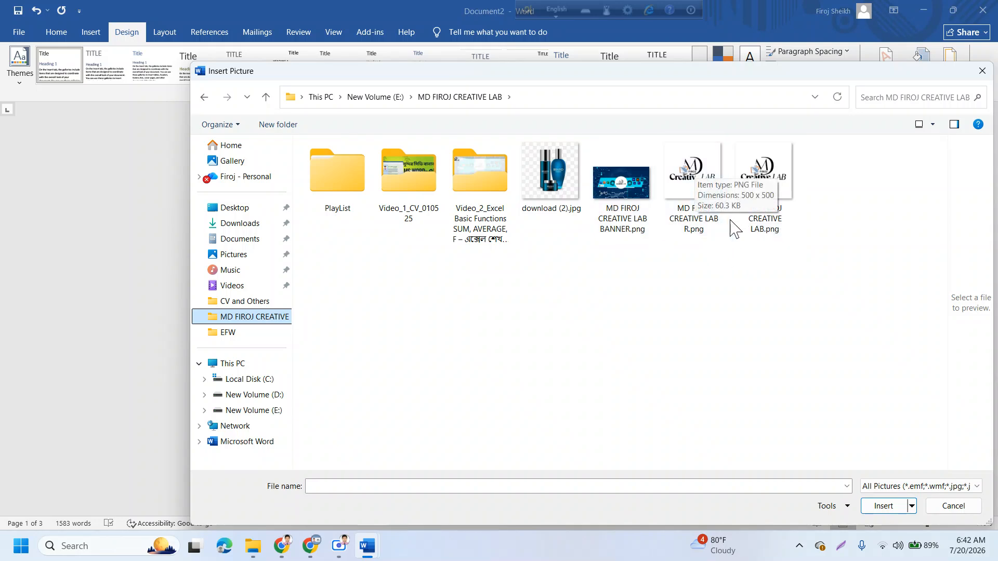
click(702, 195)
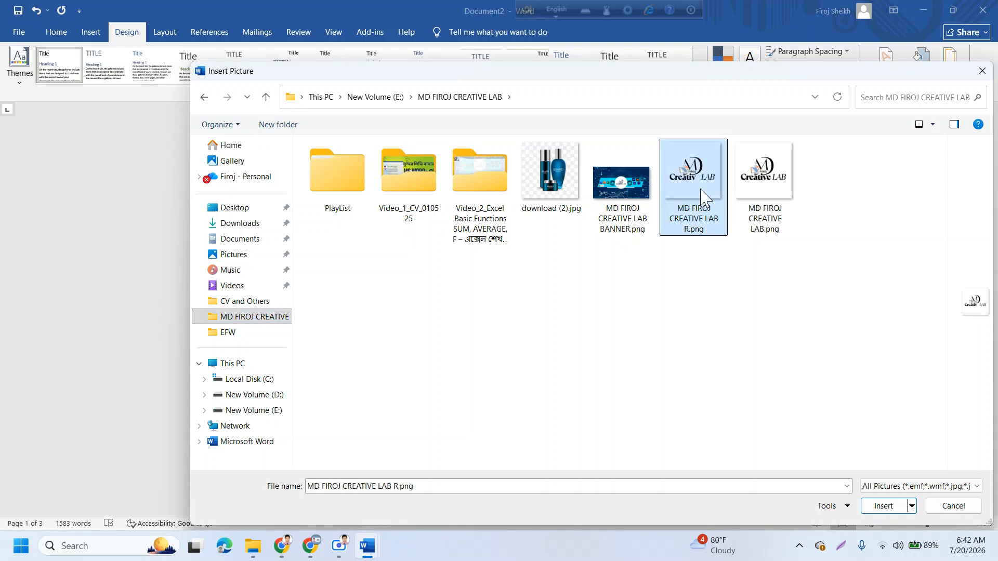
click(881, 507)
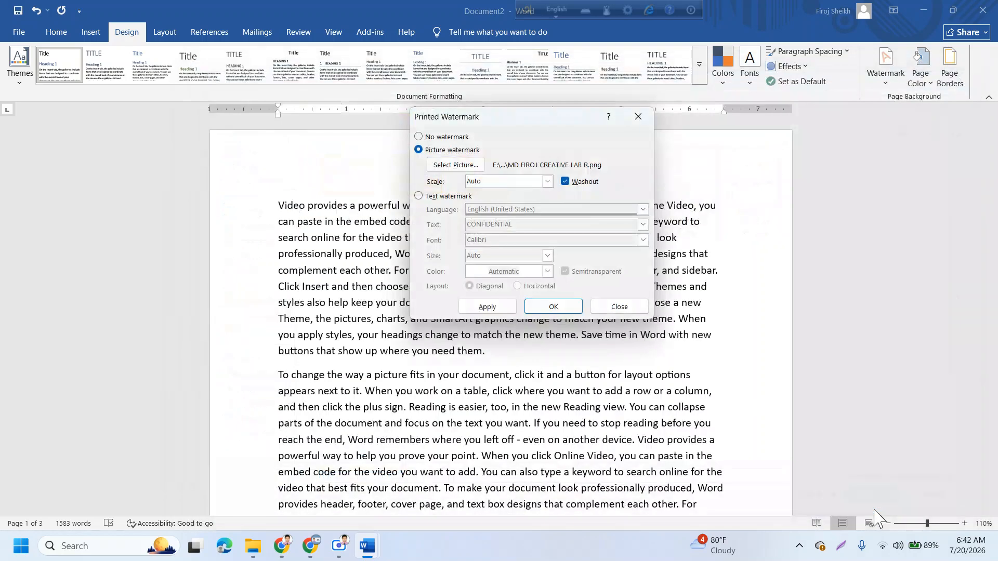
- Apply the logo picture watermark, comparing it without Washout before reapplying it washed out
click(503, 309)
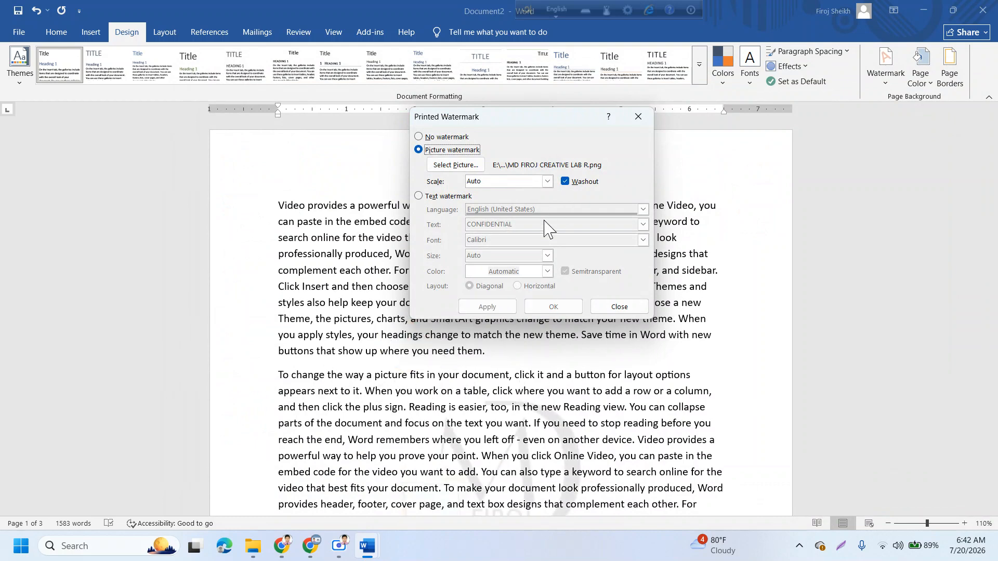
drag(529, 113, 715, 159)
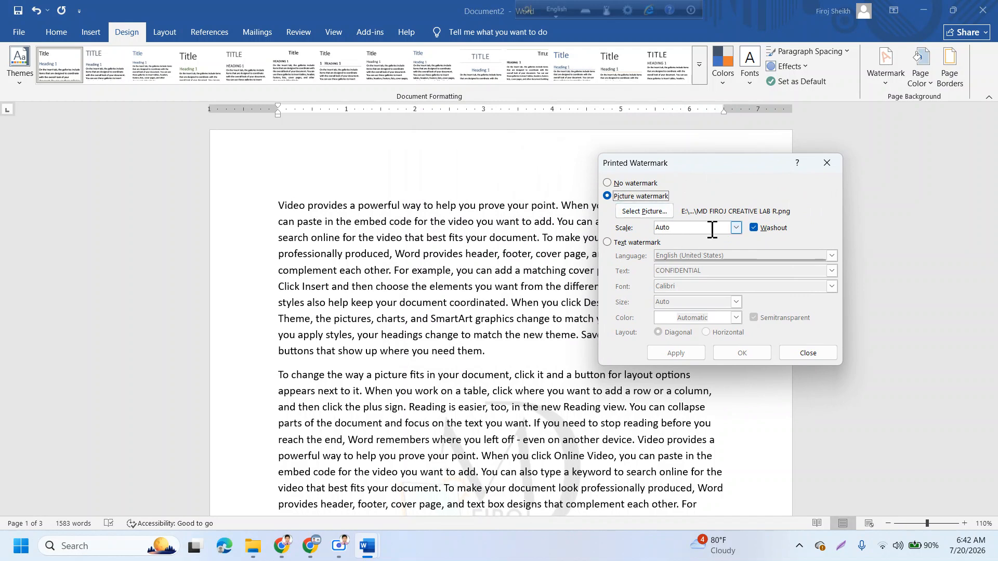
click(754, 229)
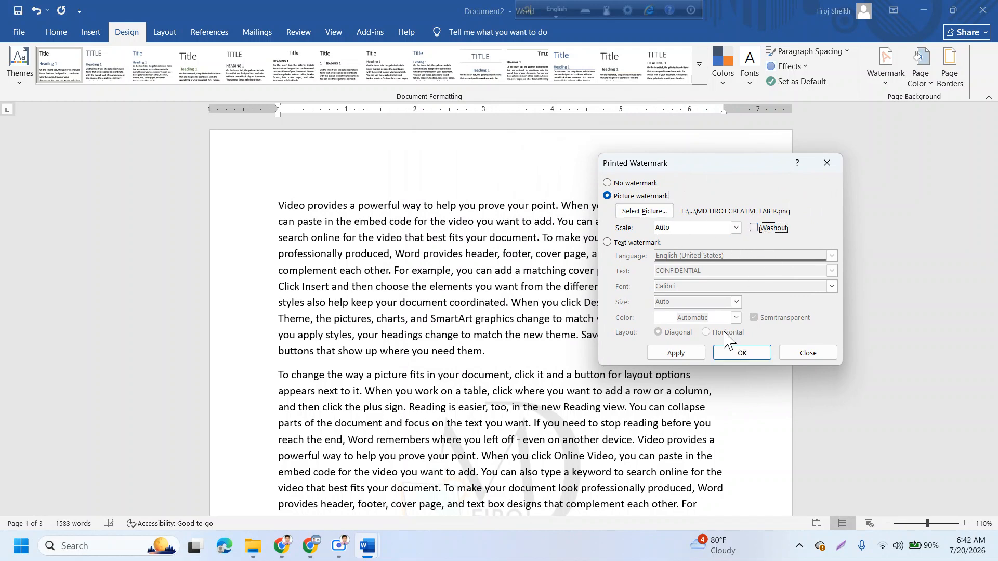
click(690, 354)
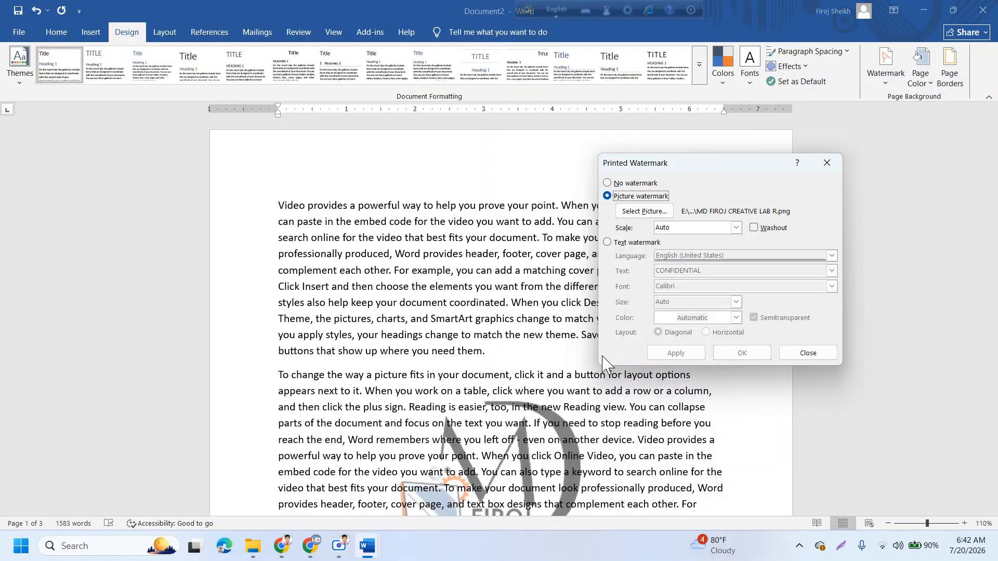
click(754, 229)
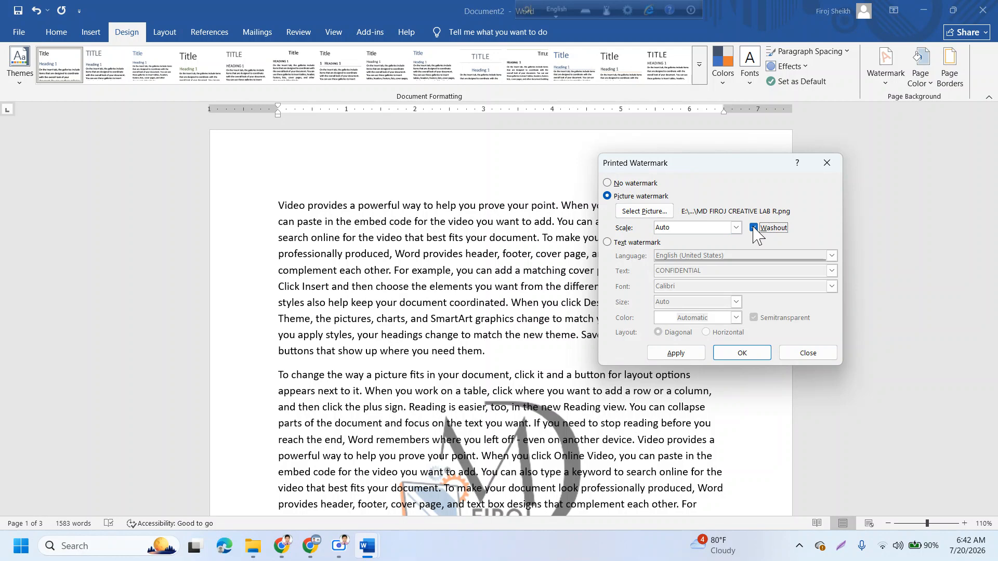
click(691, 354)
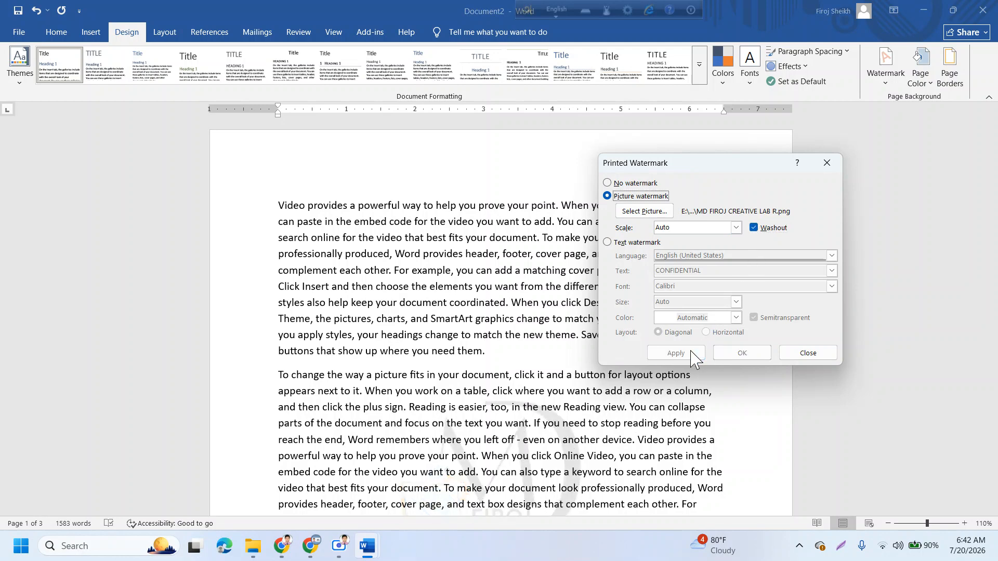
- Close the watermark settings and scroll through the pages to check the faint logo
click(806, 348)
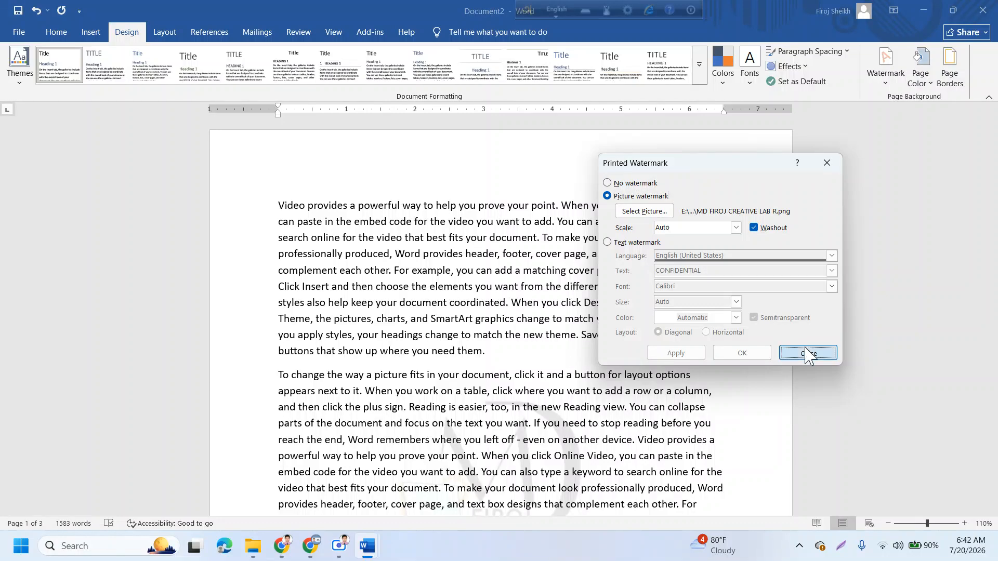
scroll(663, 359, down, 10)
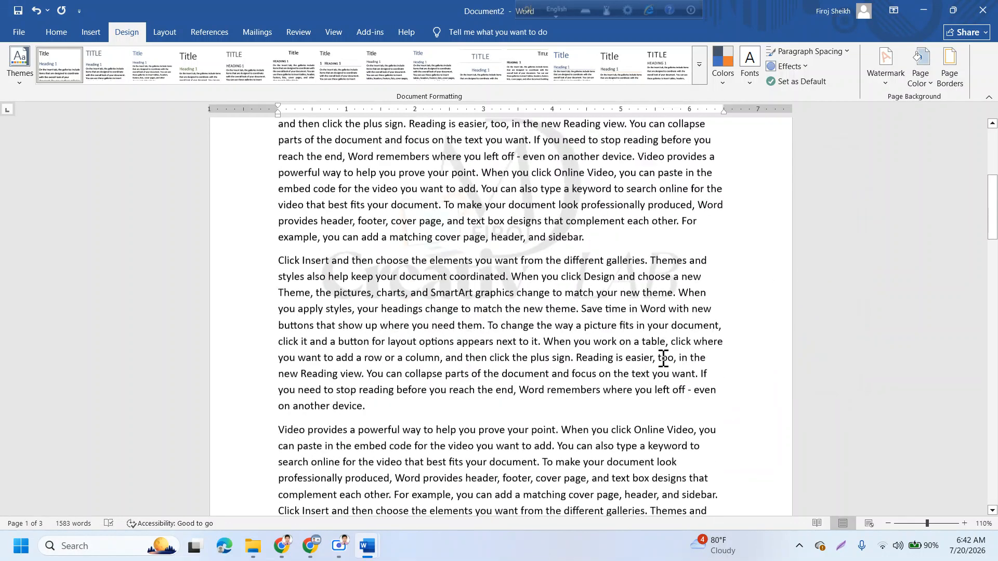
scroll(663, 359, down, 7)
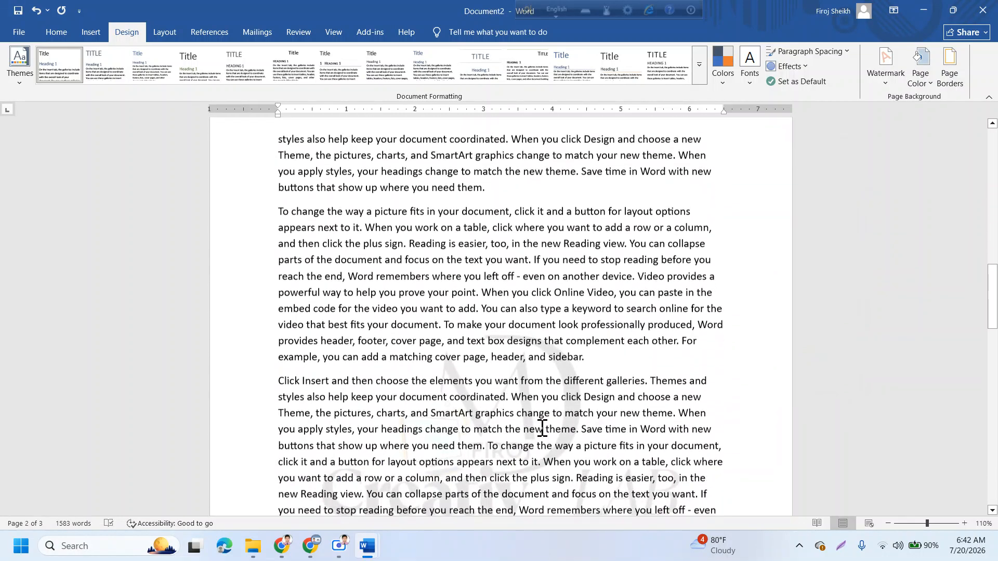
scroll(542, 427, down, 10)
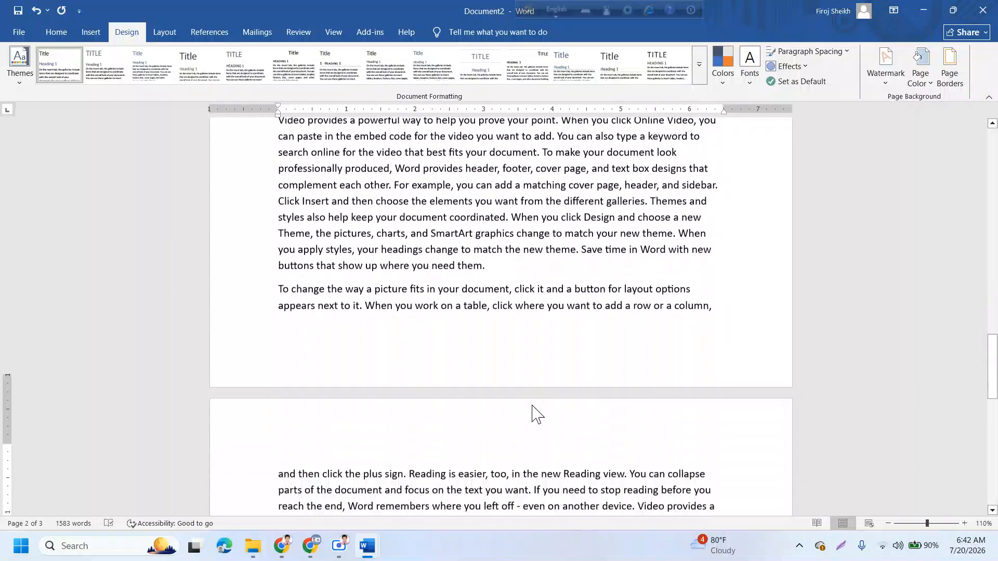
scroll(534, 405, down, 9)
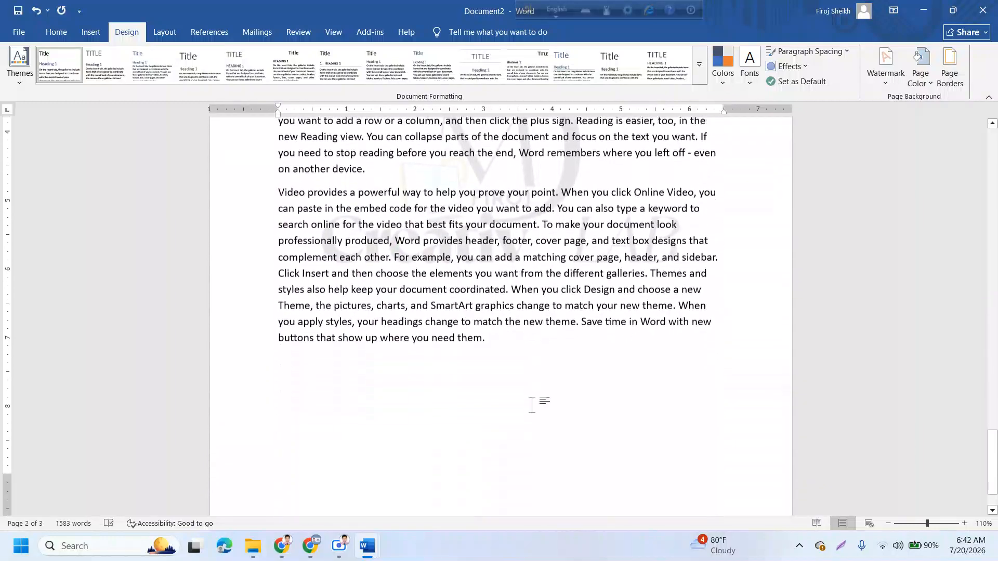
scroll(532, 405, up, 5)
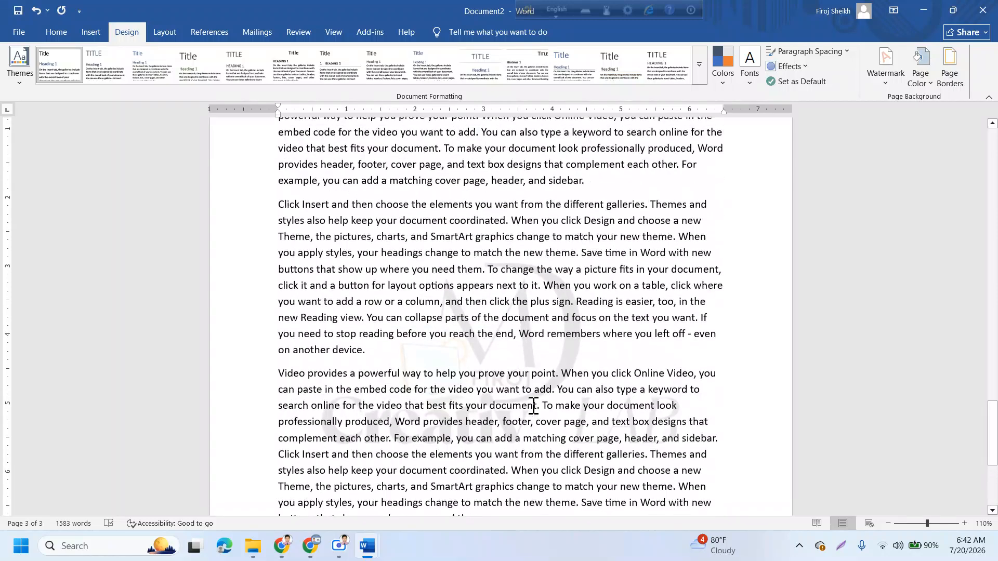
- Uncheck Washout and apply, so the logo watermark shows full-strength on every page
click(885, 77)
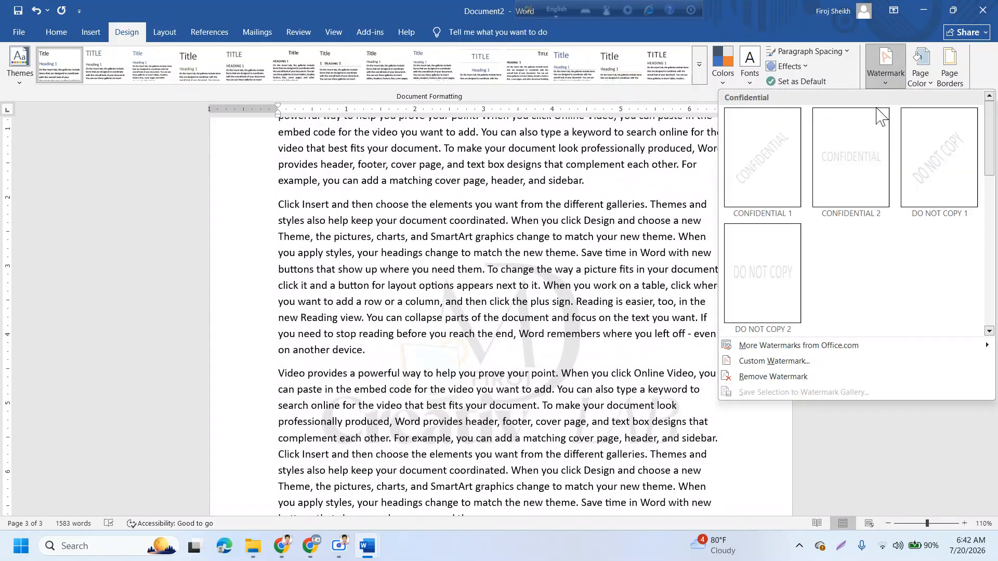
click(790, 362)
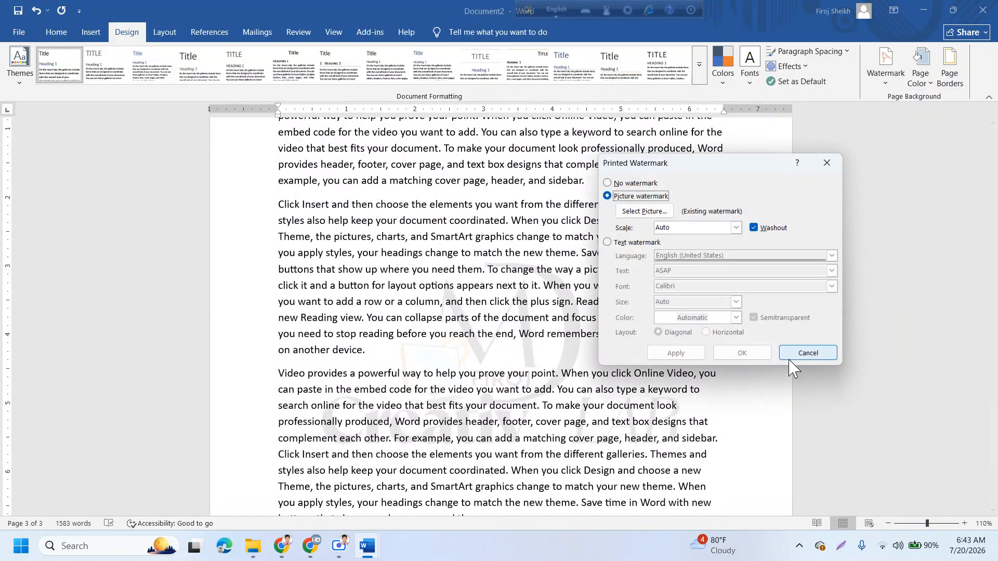
click(755, 227)
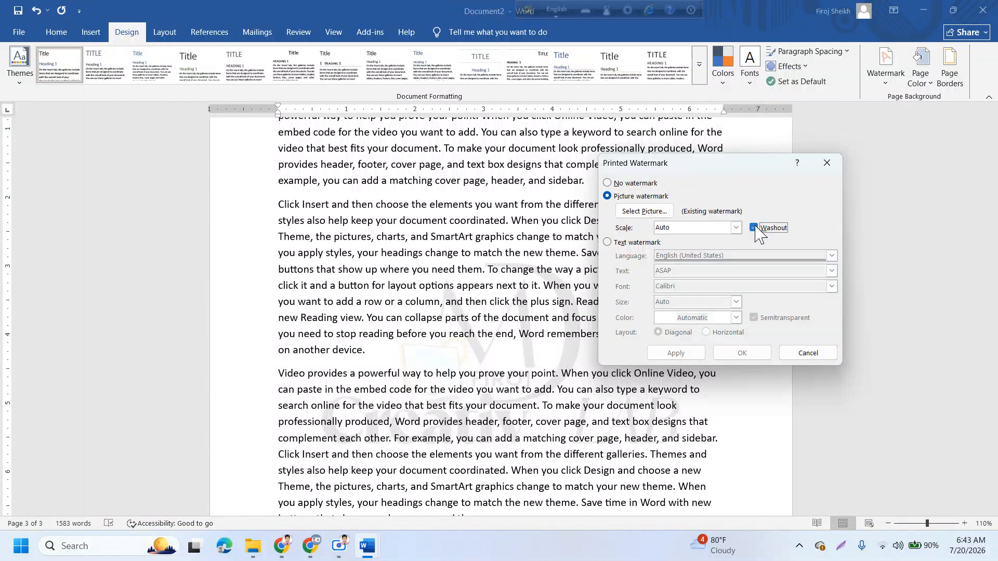
click(699, 350)
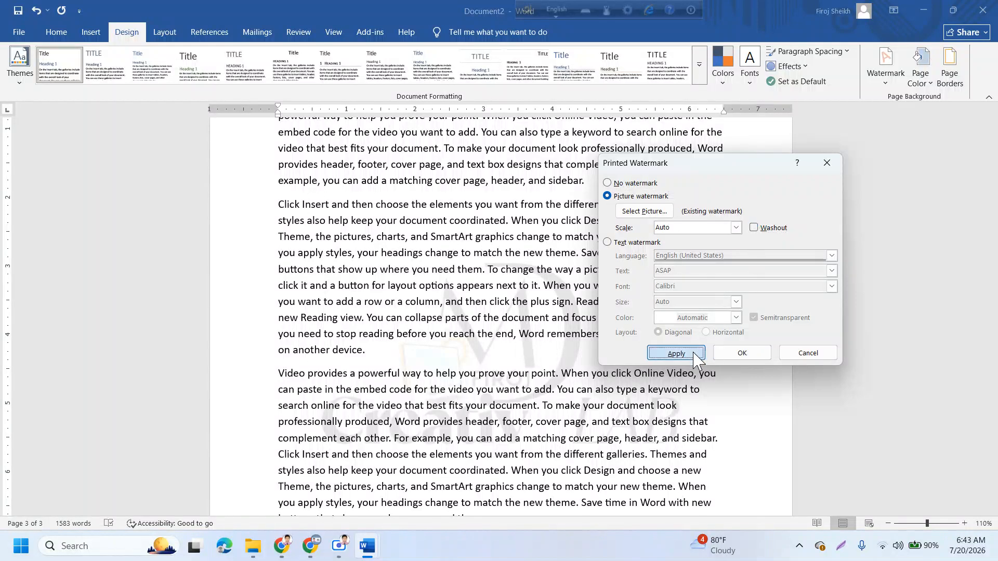
click(803, 356)
scroll(563, 358, down, 5)
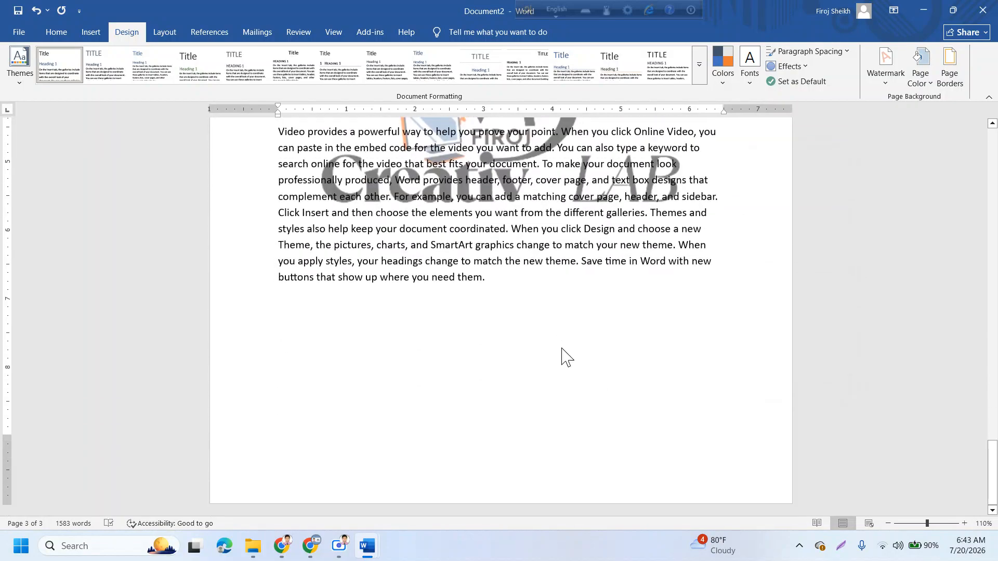
scroll(563, 357, up, 5)
scroll(563, 357, down, 3)
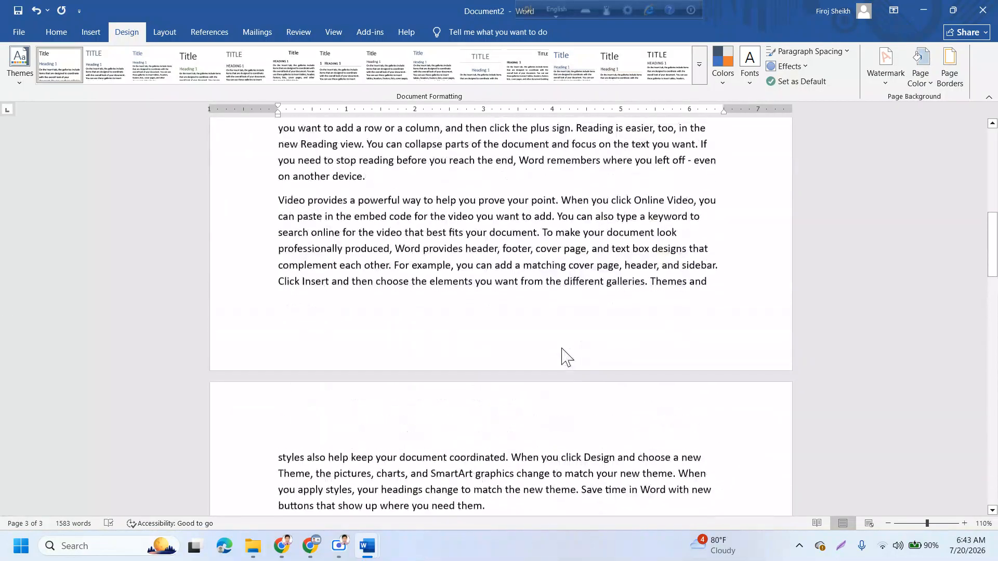
scroll(563, 358, up, 3)
scroll(564, 353, down, 3)
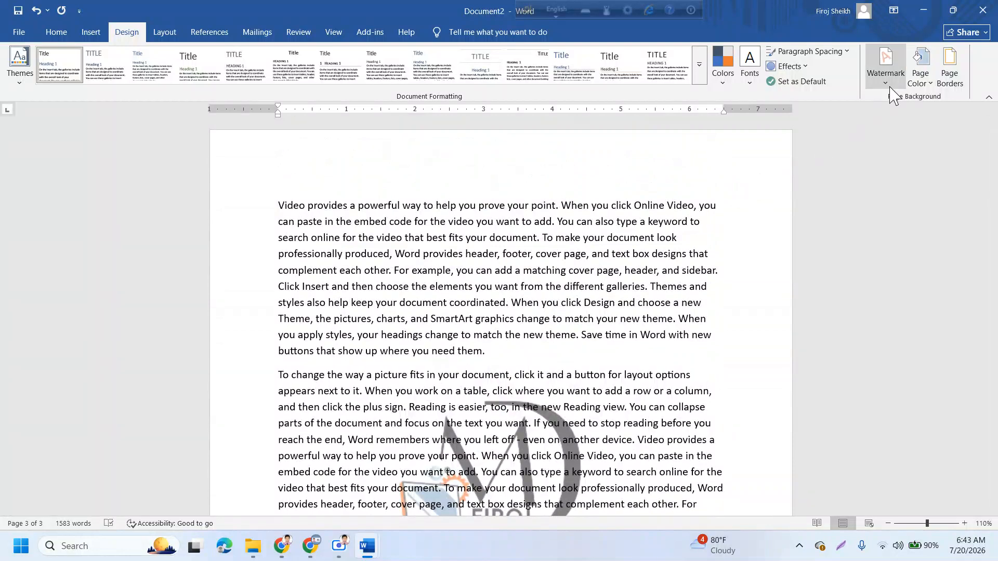
click(889, 86)
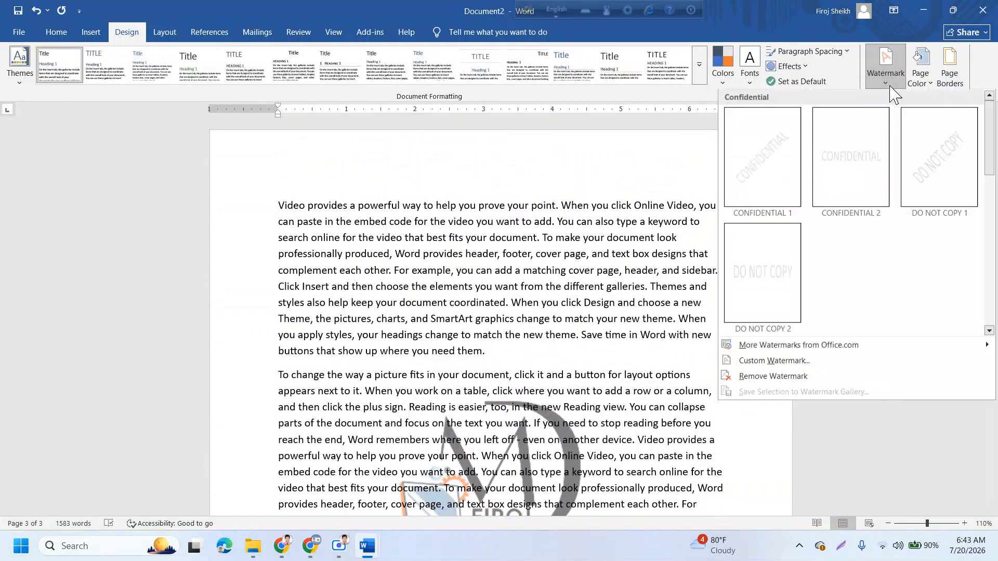
- Choose Text watermark and replace the ASAP text with the Creative Lab brand name
click(778, 362)
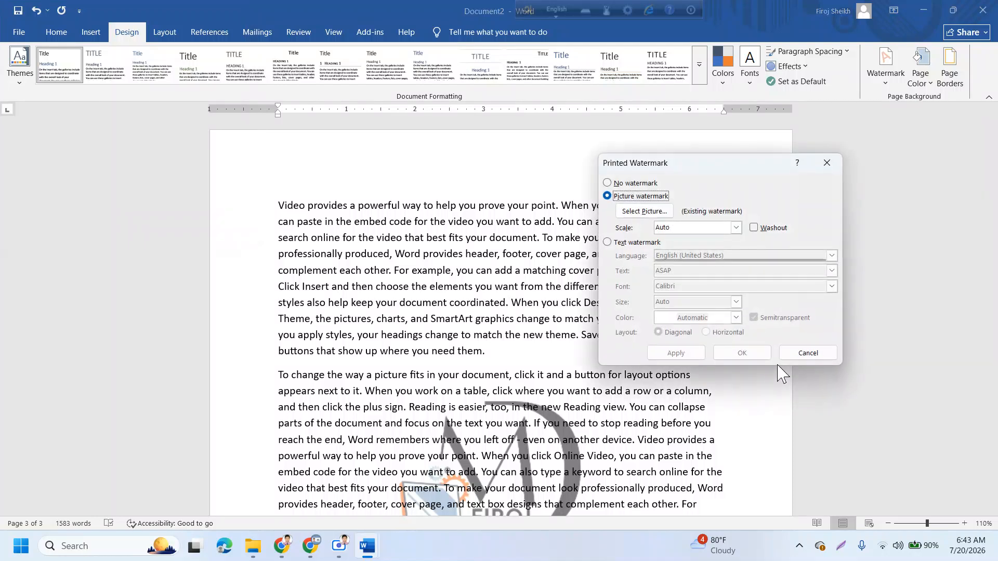
click(608, 244)
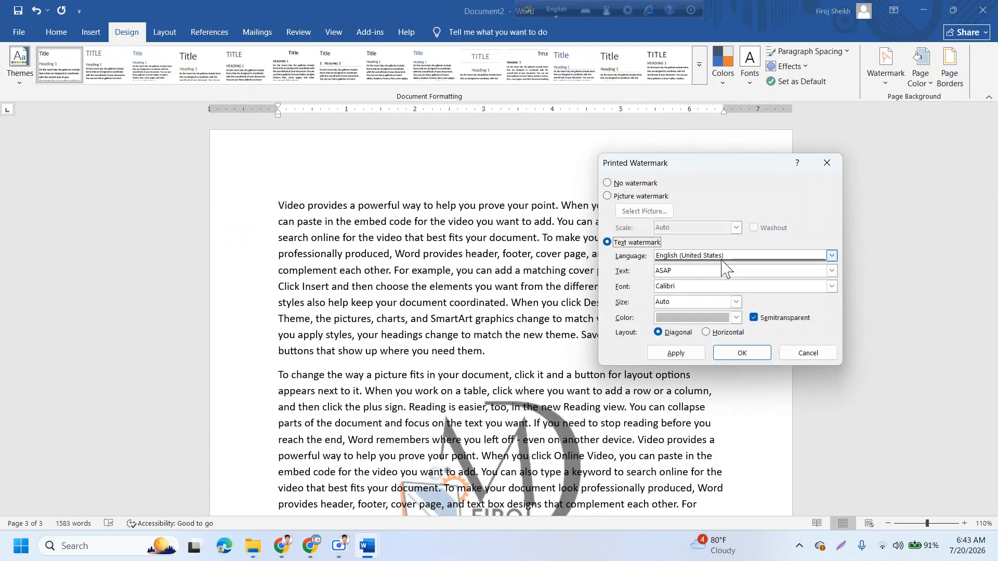
key(Tab)
key(Tab)
key(BackSpace)
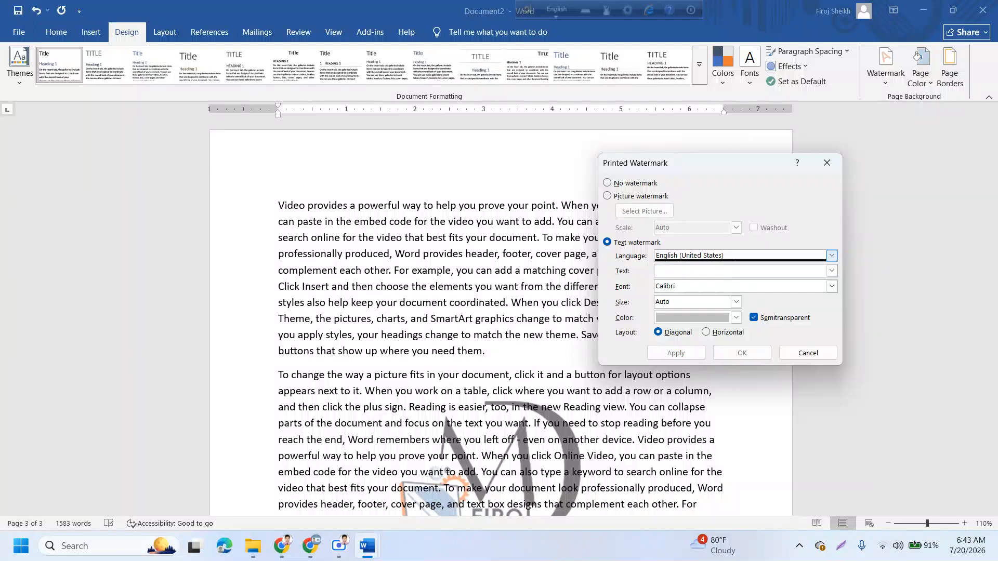
text(MD FIROJ CREATIVE LAB)
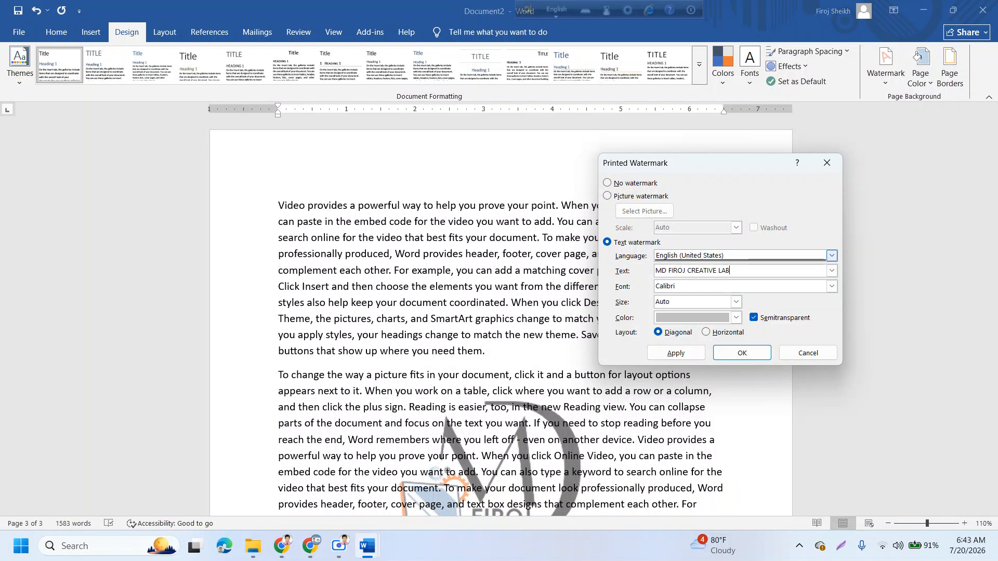
key(Tab)
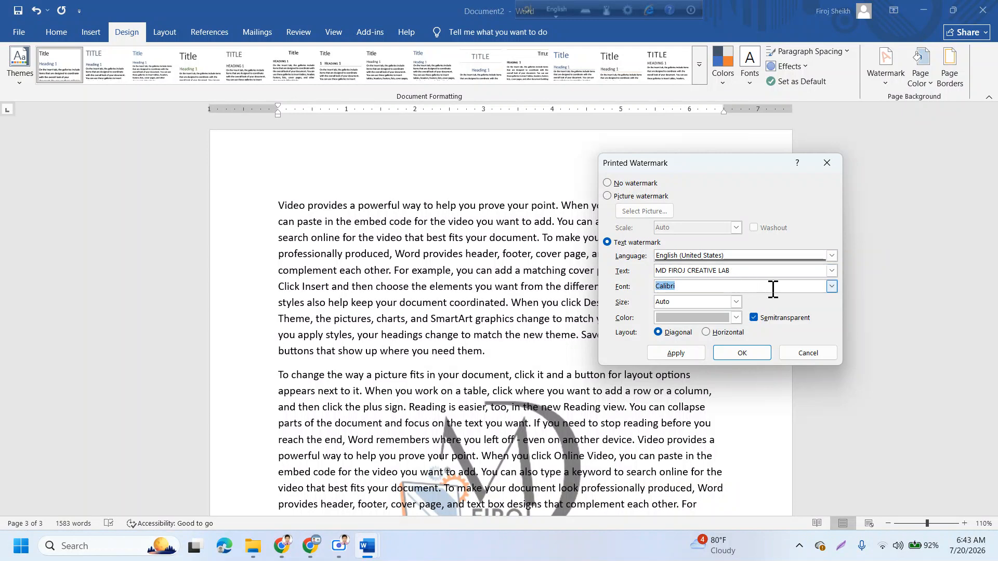
- Set the text watermark's font to Roboto, leaving size at Auto
click(832, 287)
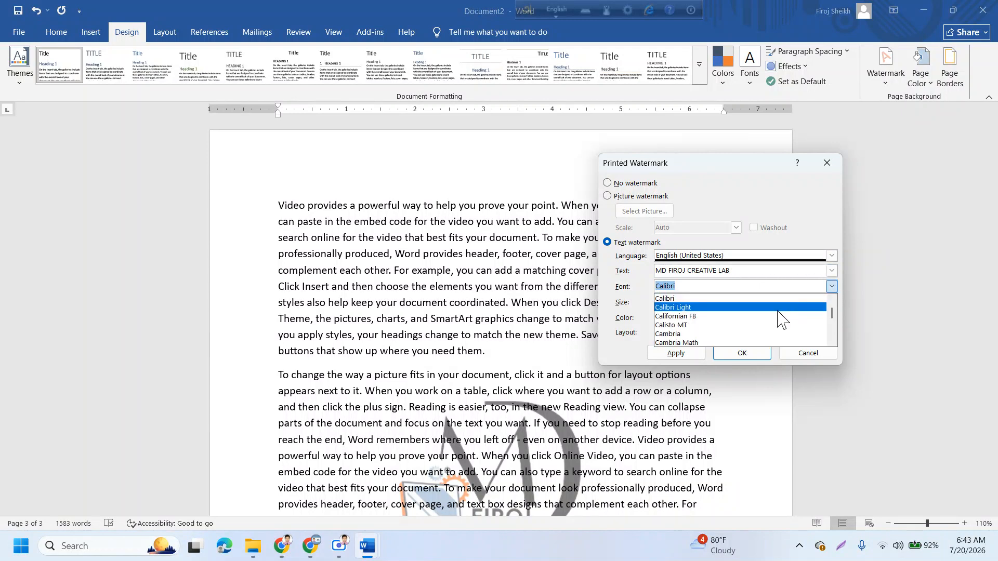
key(Down)
key(Down)
key(Down)
key(Down)
key(Down)
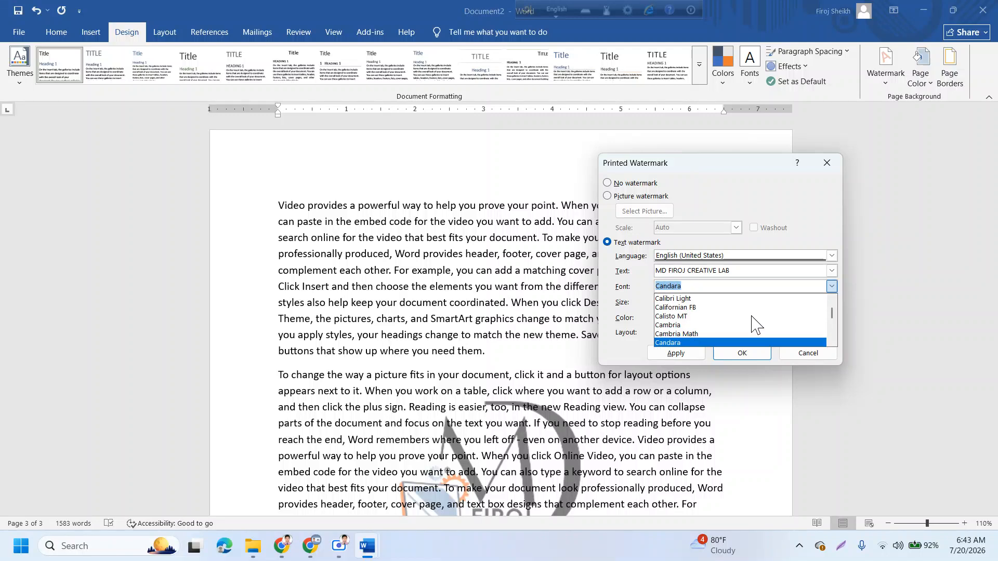
key(Down)
key(Down)
key(Down)
key(Down)
key(Down)
key(Down)
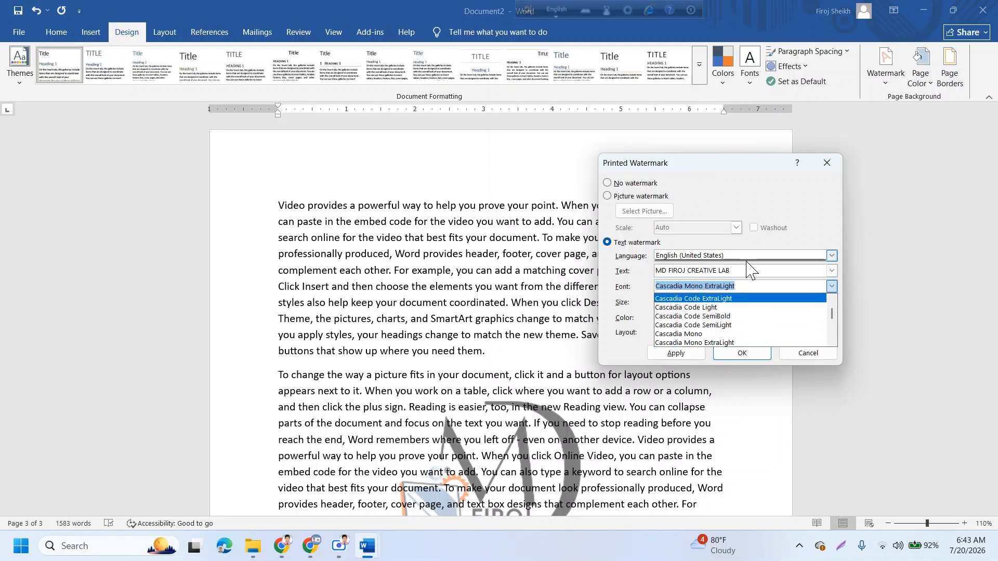
text(RO)
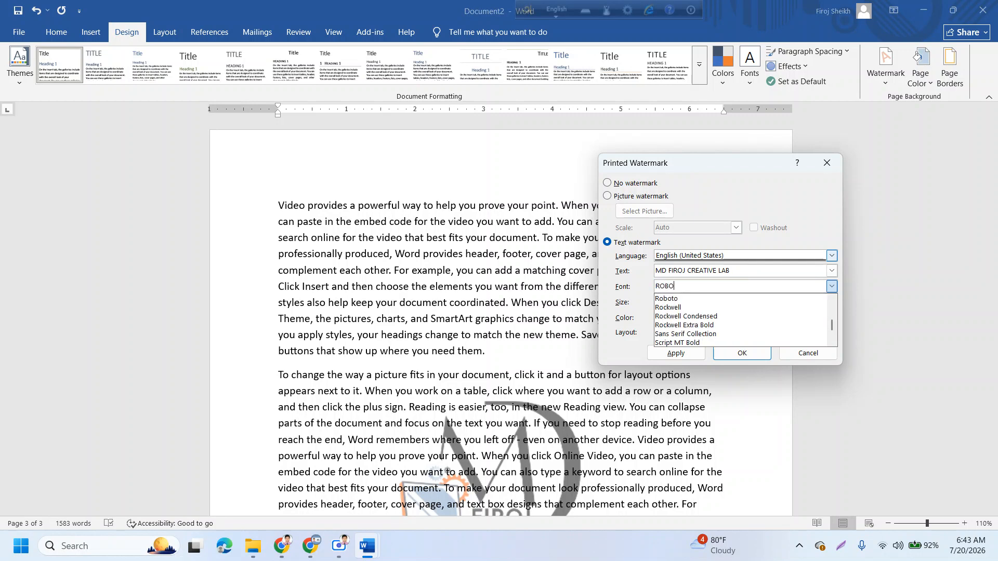
text(BO)
key(Down)
key(Tab)
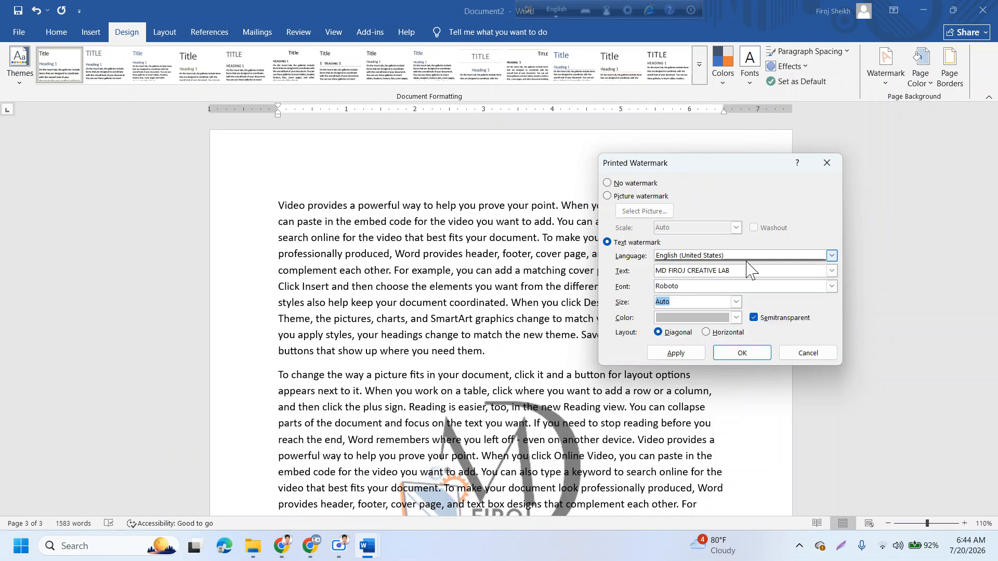
click(737, 319)
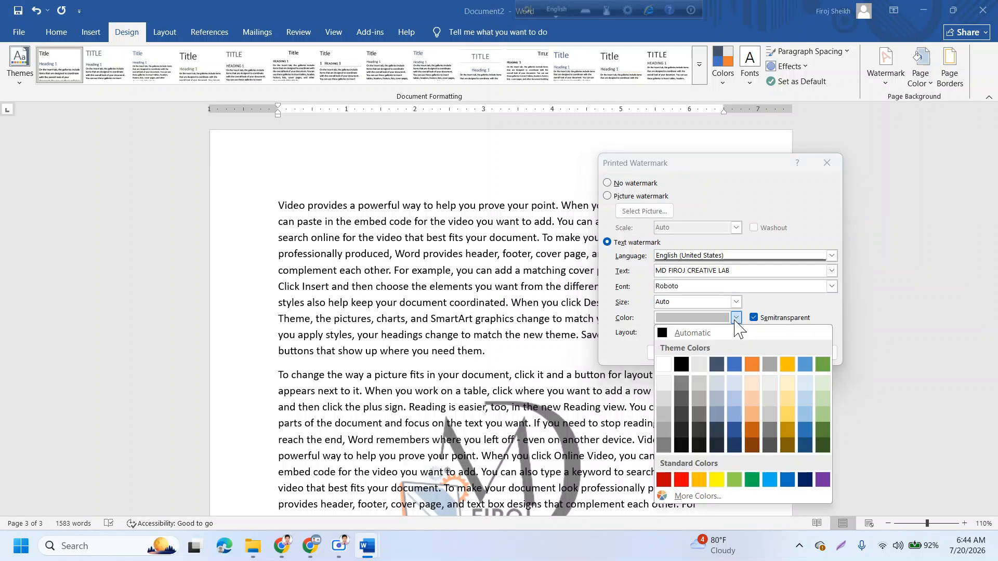
- Set the watermark text colour to Dark Red
click(665, 481)
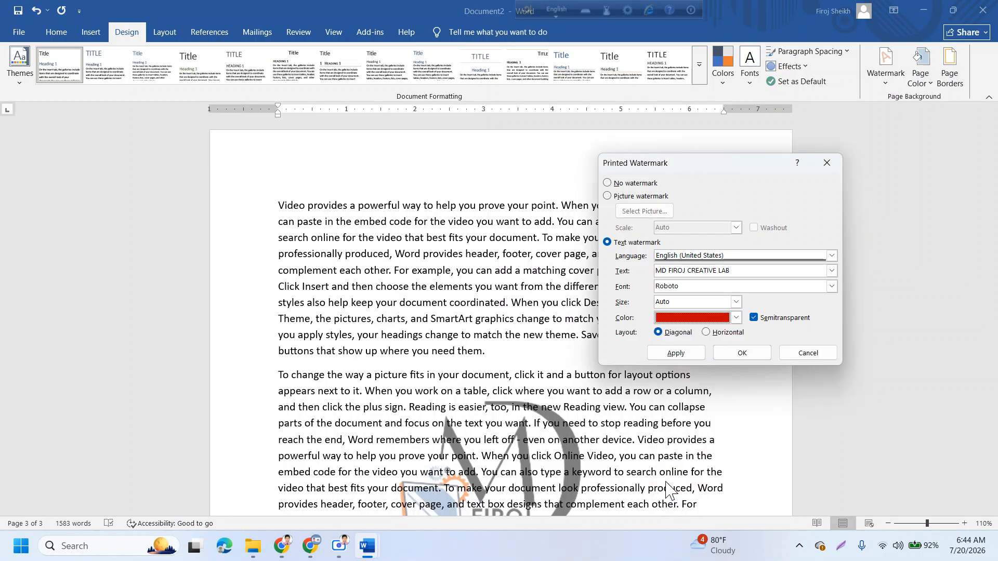
- Compare Horizontal and Diagonal layouts for the Creative Lab watermark, settling on Diagonal, then close the dialog
click(728, 336)
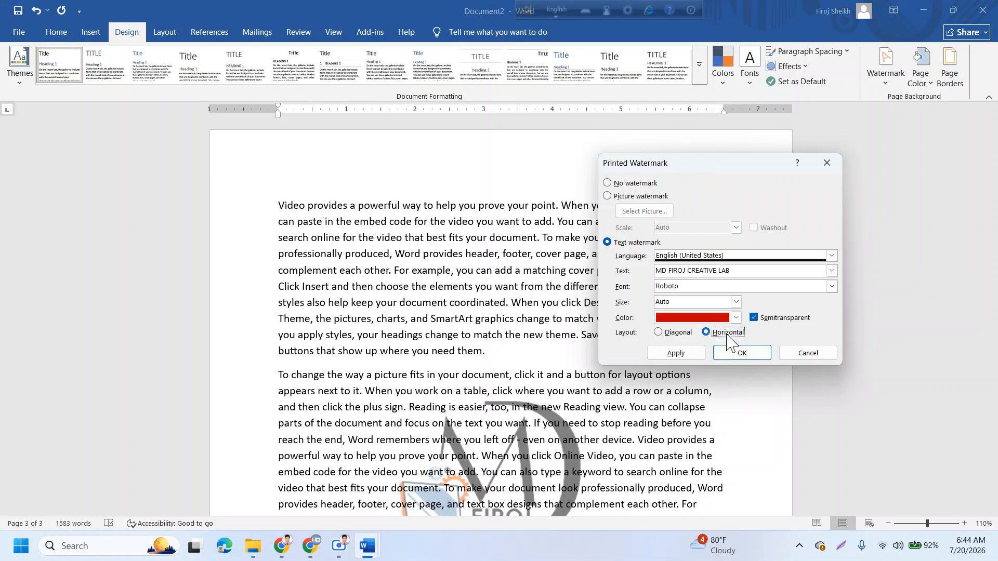
click(660, 334)
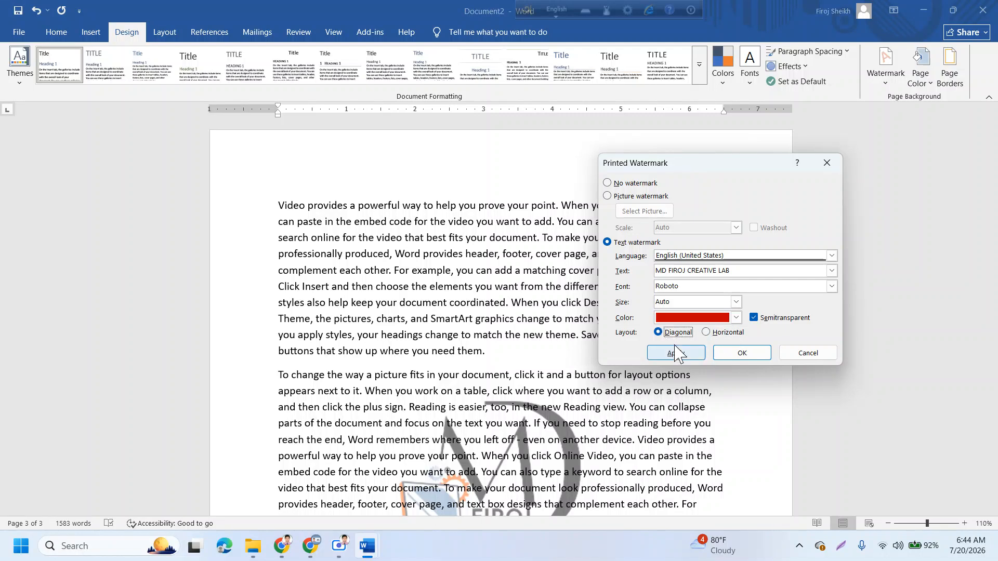
click(676, 353)
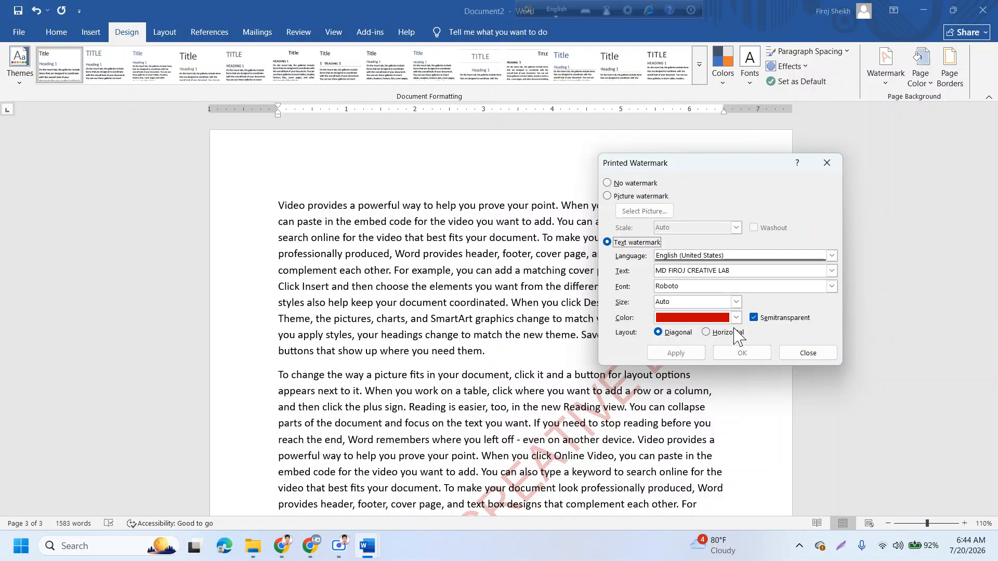
click(706, 333)
click(689, 356)
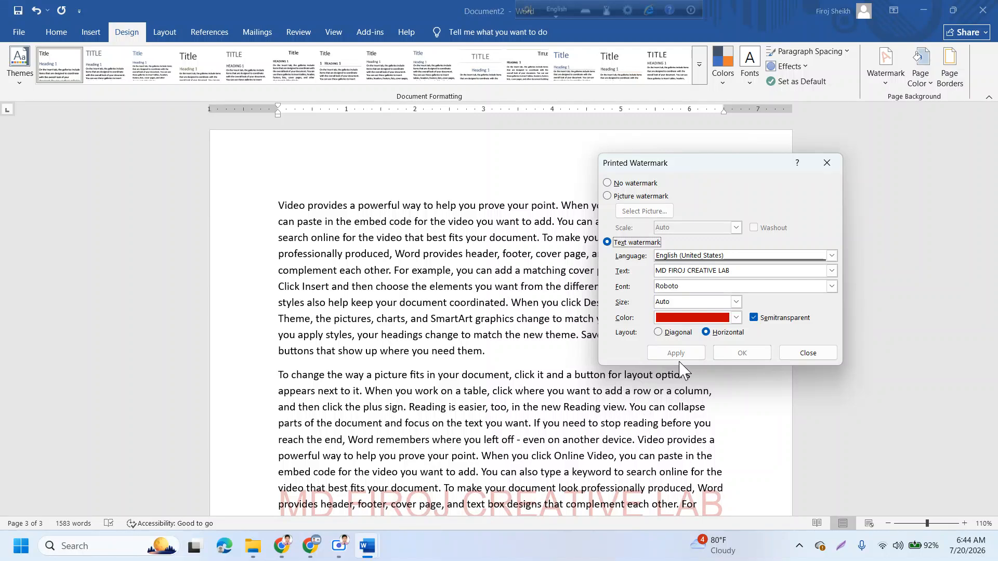
click(675, 332)
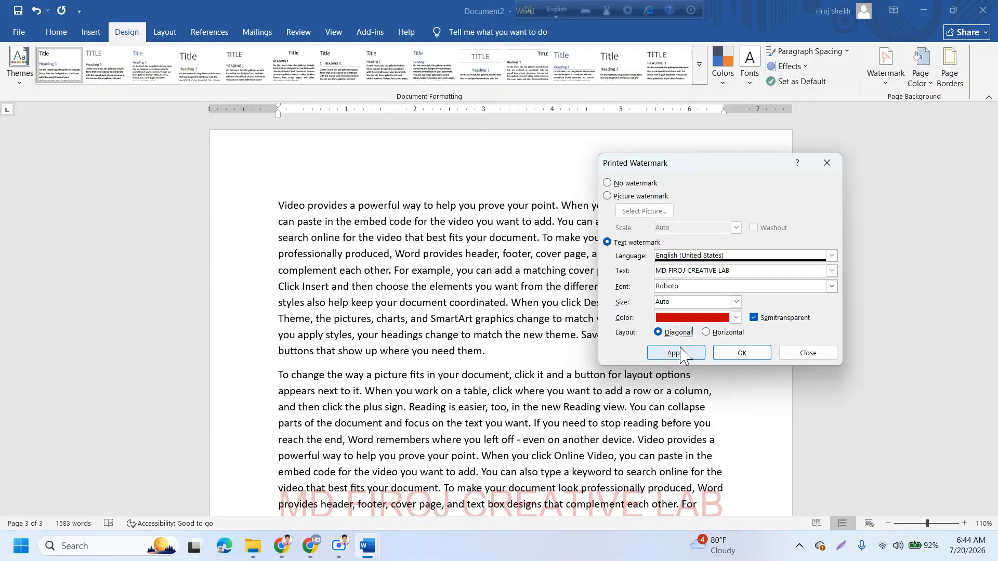
click(681, 354)
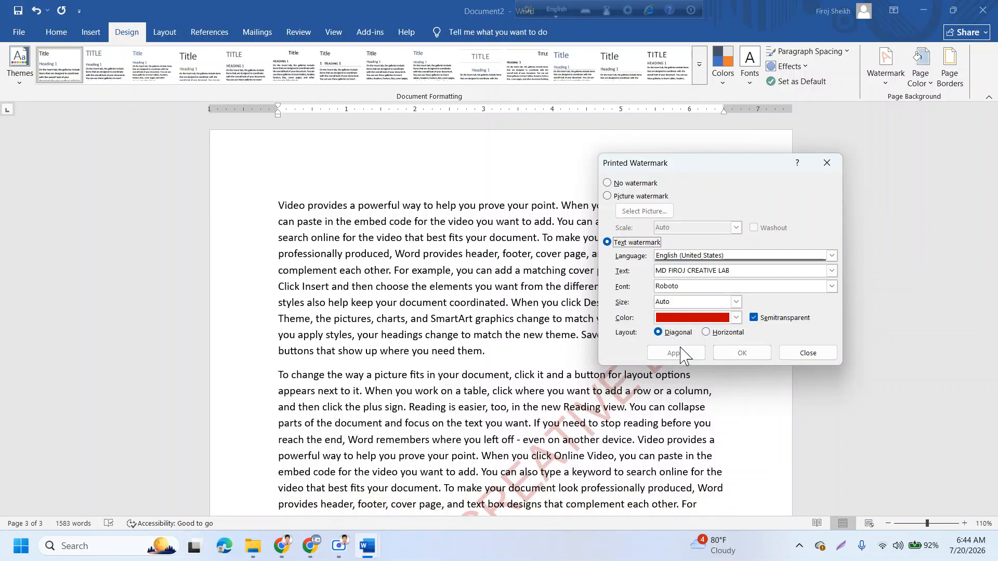
click(815, 359)
- Scroll through the pages to check the red diagonal watermark behind the text
scroll(683, 370, down, 2)
scroll(683, 370, down, 14)
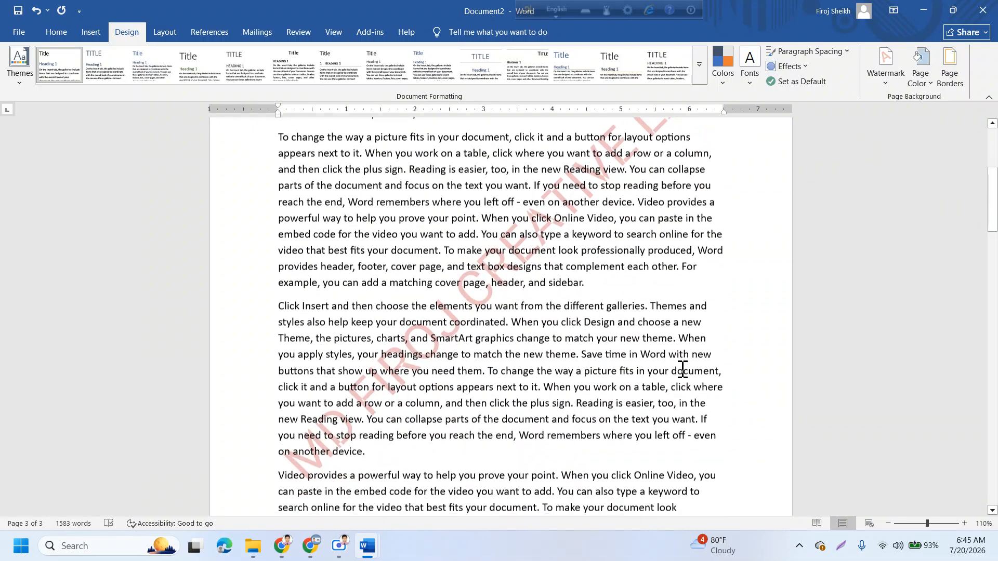
scroll(683, 370, down, 15)
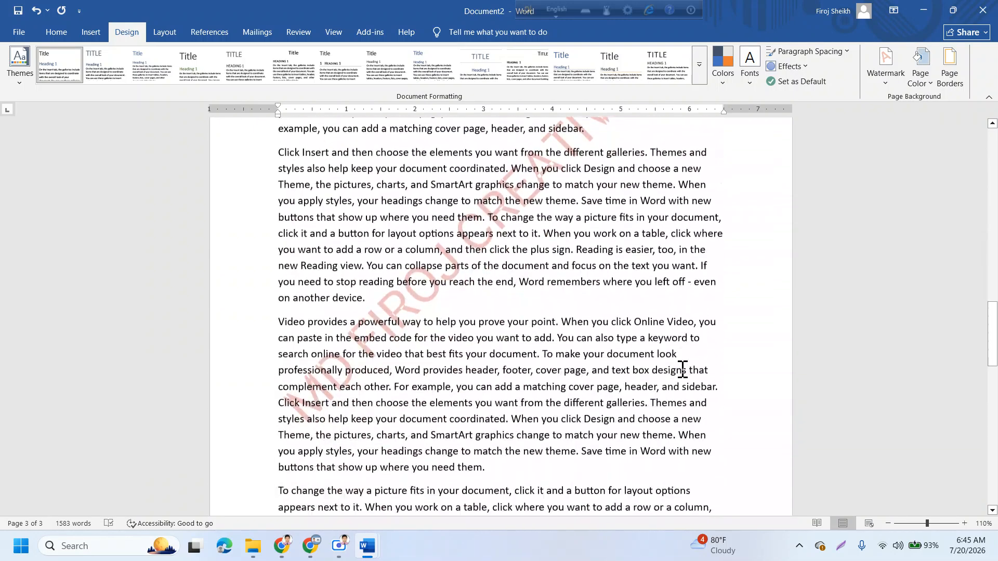
scroll(682, 370, down, 5)
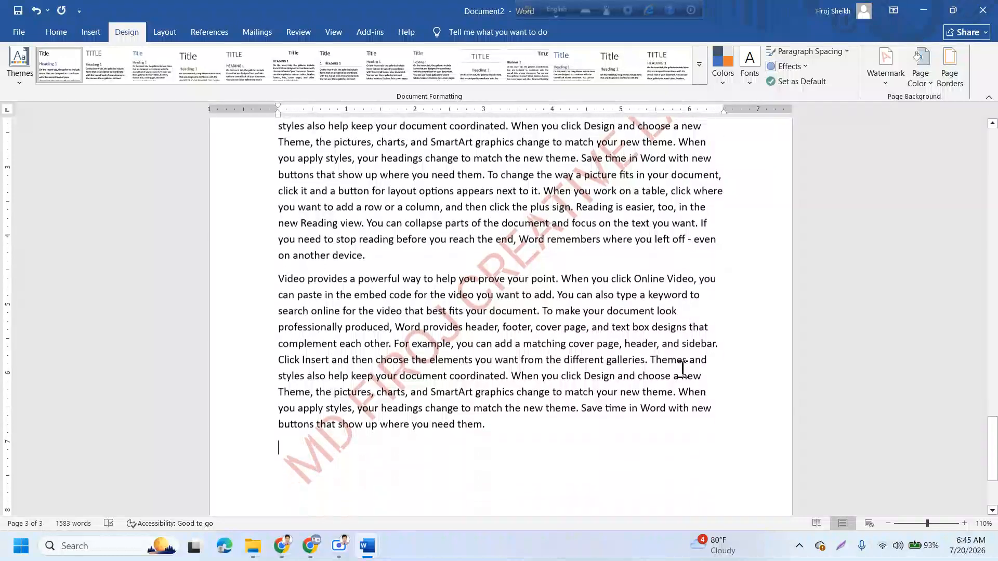
scroll(681, 368, up, 12)
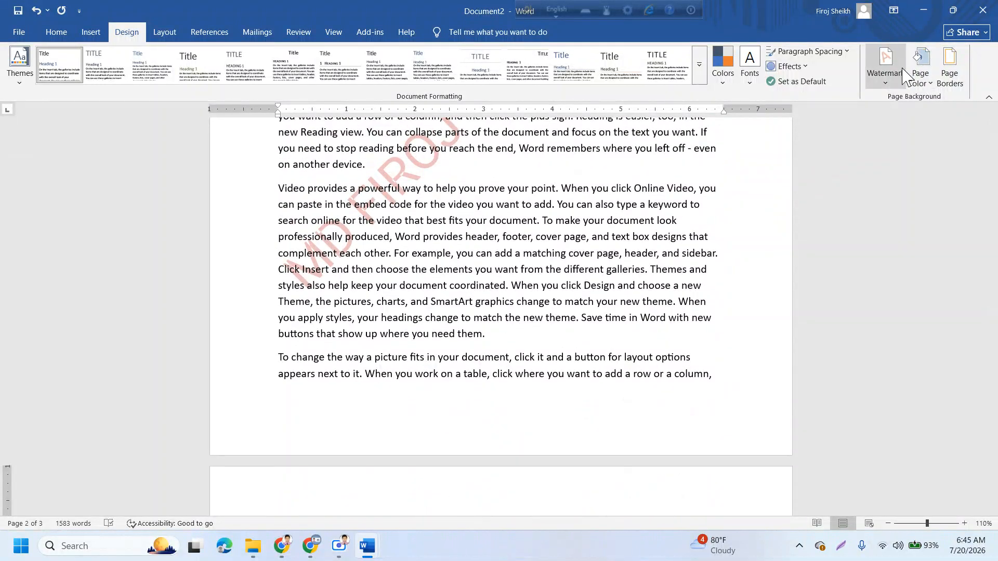
click(886, 65)
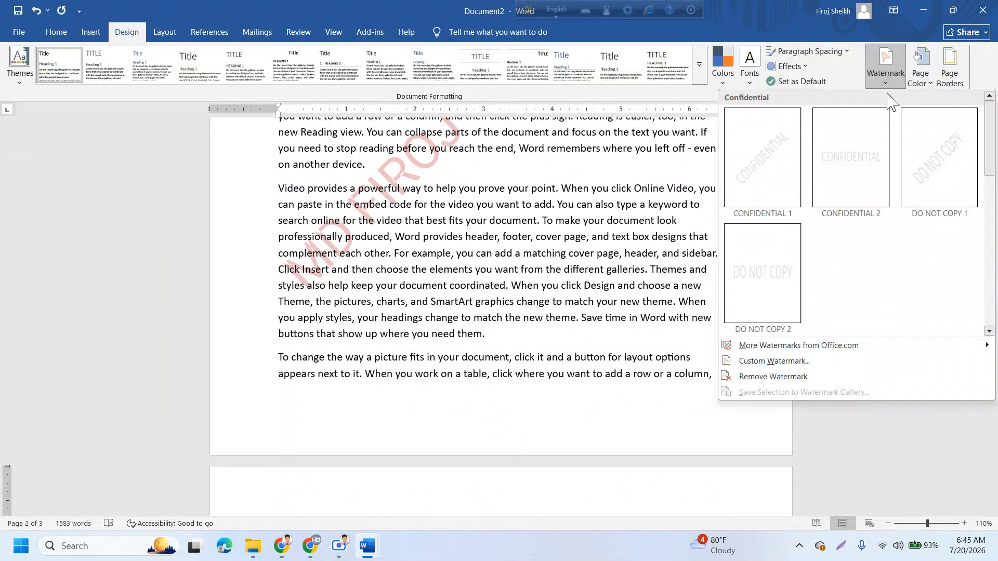
click(783, 362)
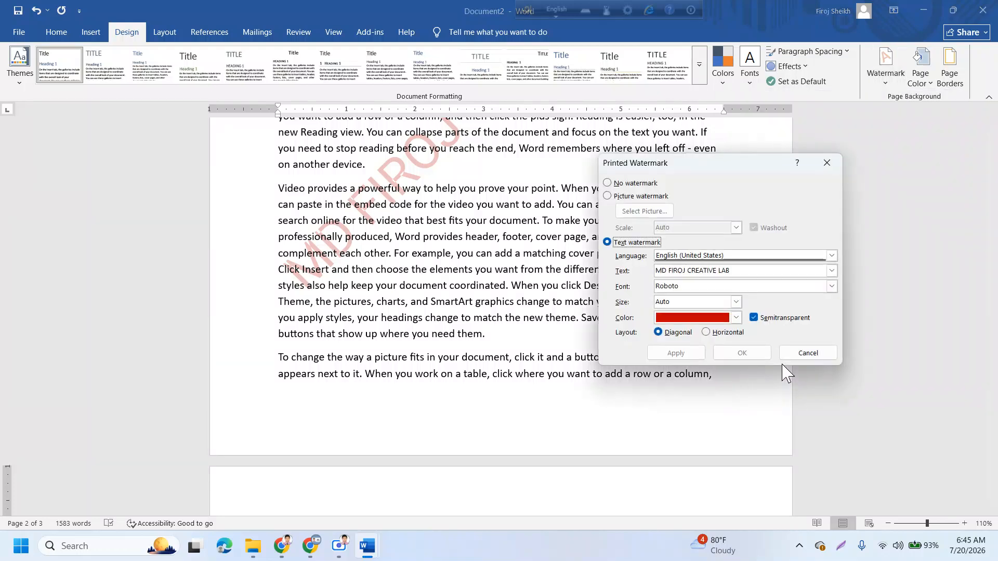
click(754, 318)
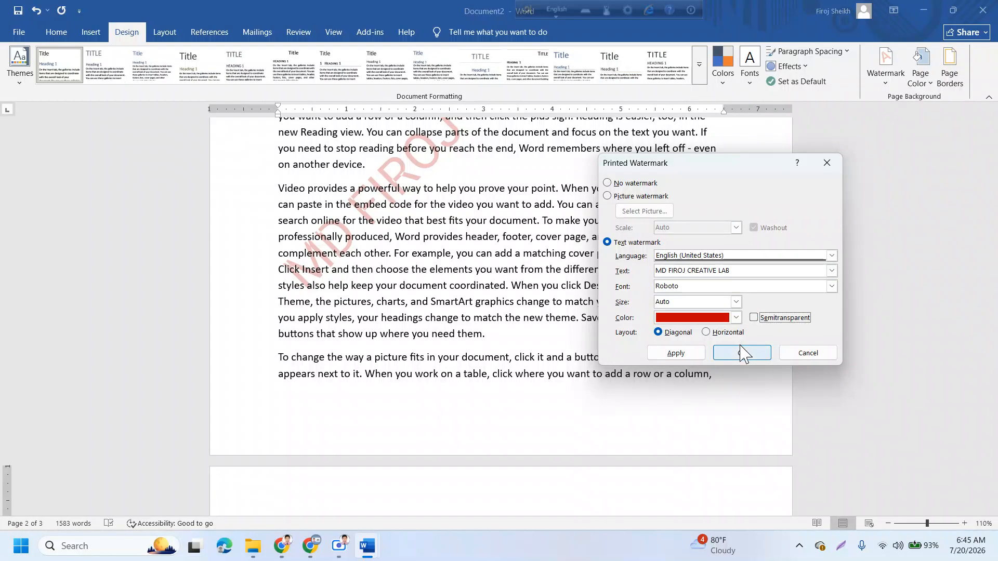
click(697, 356)
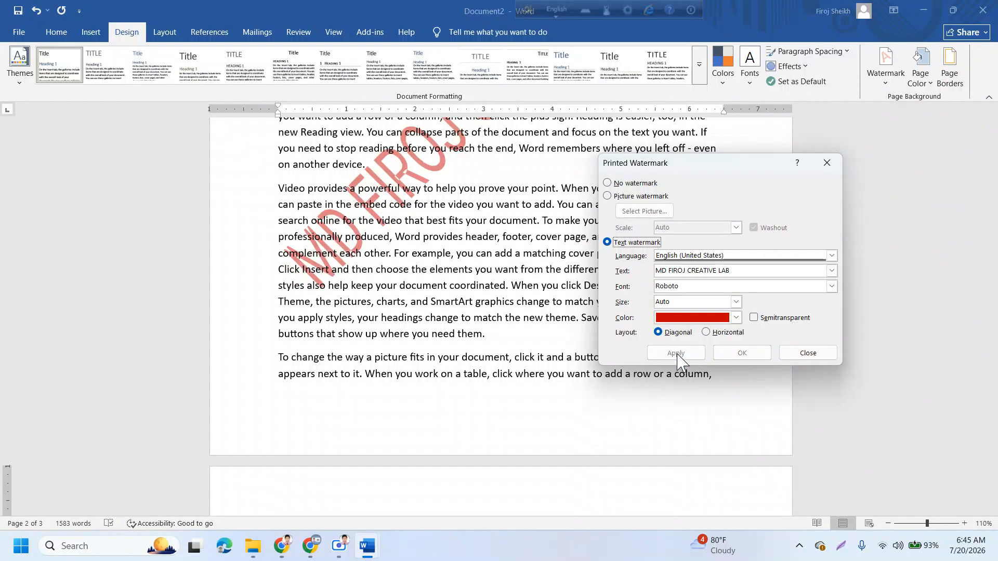
click(754, 319)
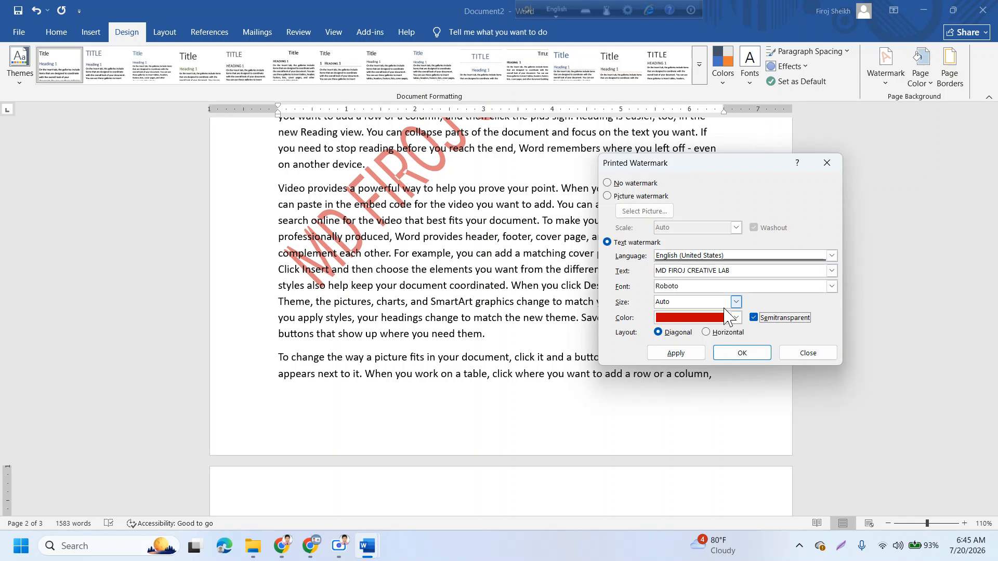
click(685, 355)
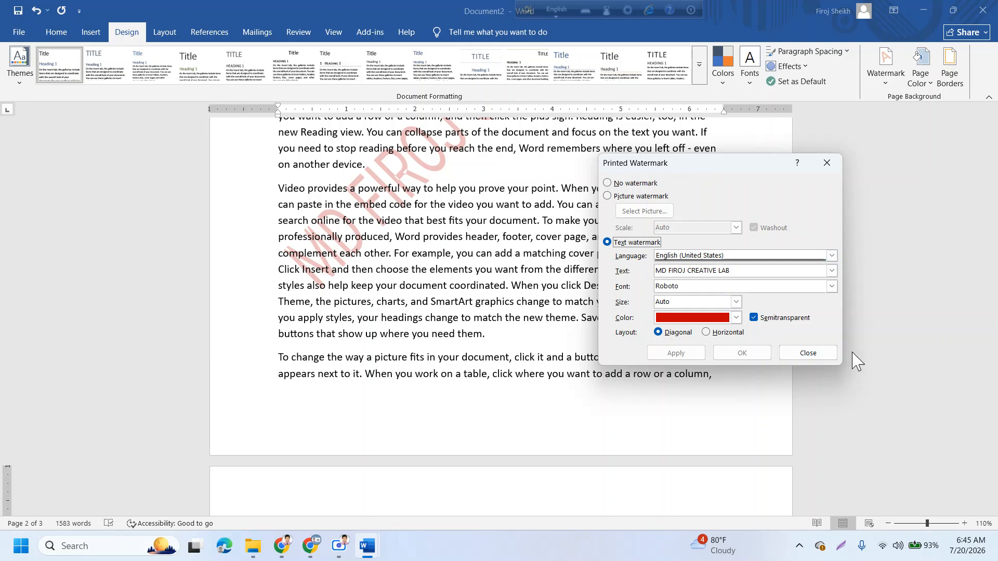
click(833, 352)
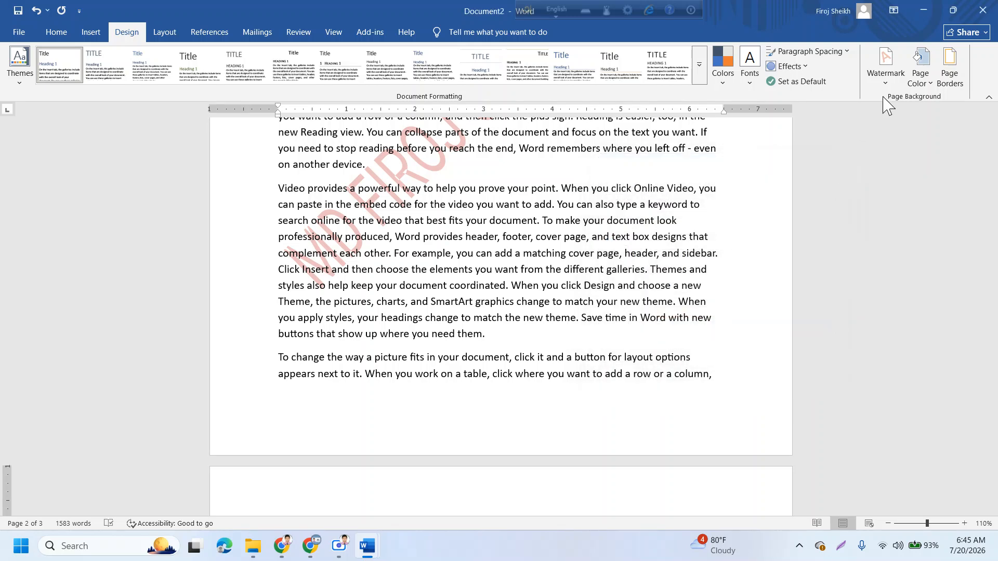
- Remove the Creative Lab watermark, then confirm Custom Watermark shows No watermark and cancel
click(886, 88)
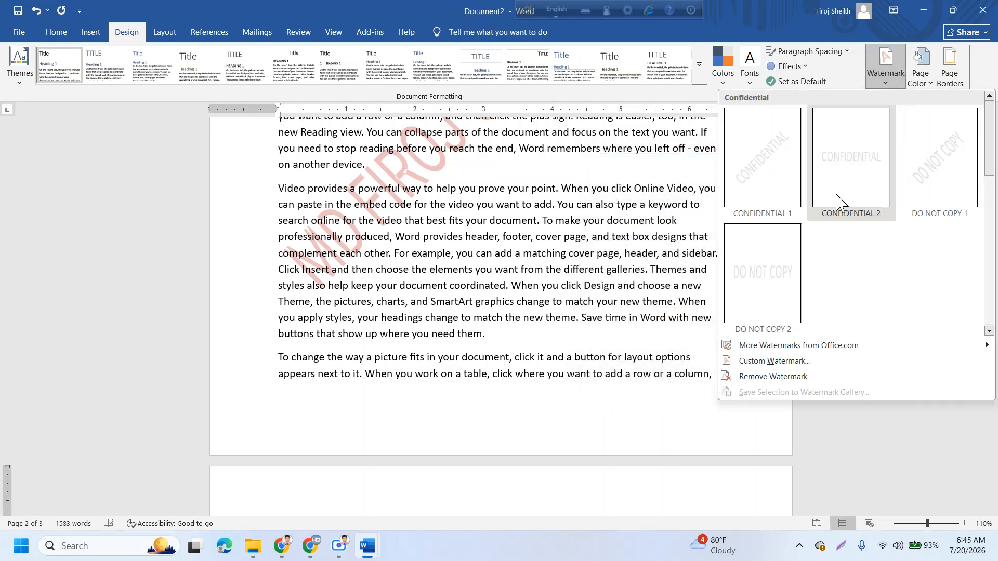
click(778, 378)
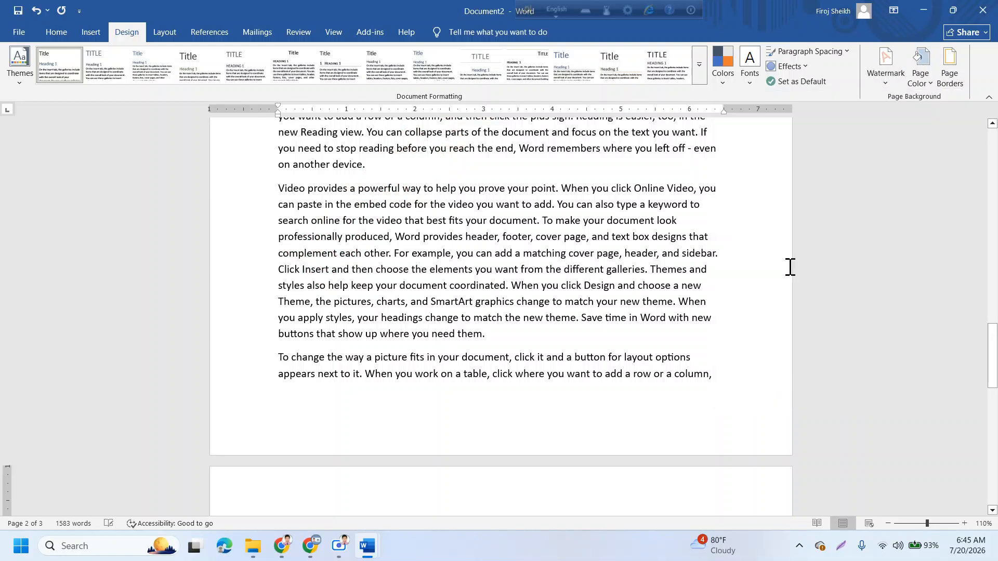
click(886, 70)
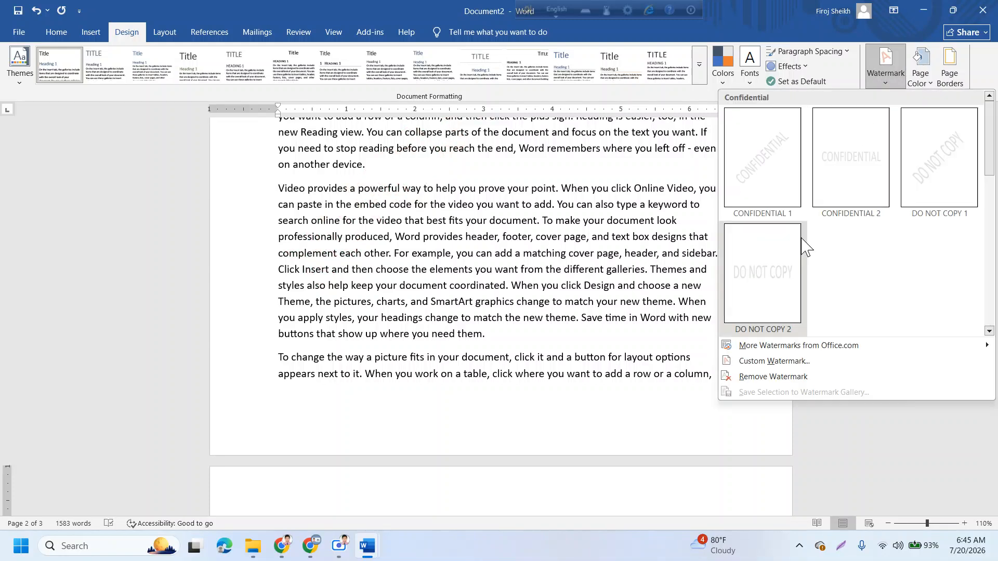
click(763, 360)
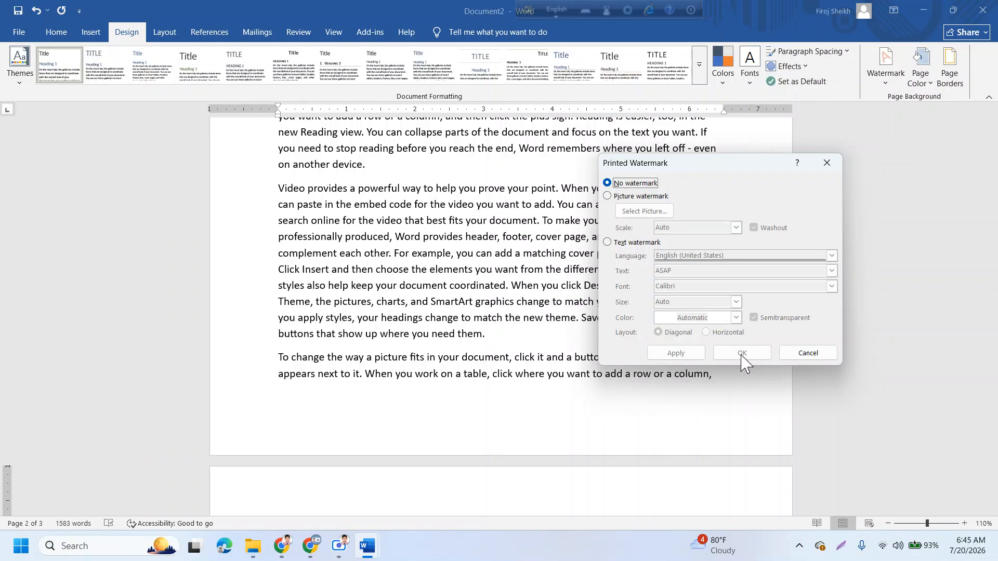
click(814, 355)
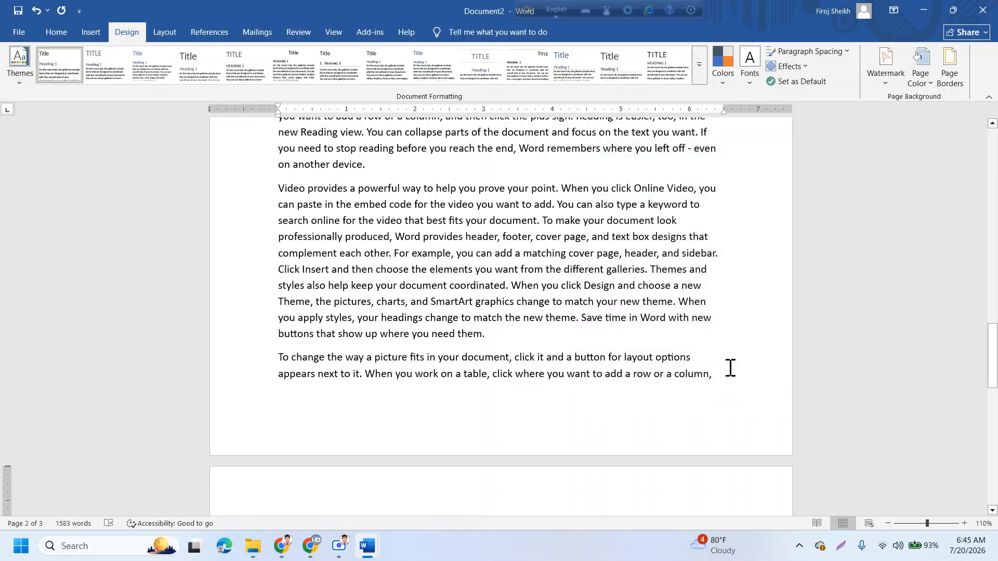
scroll(634, 300, down, 10)
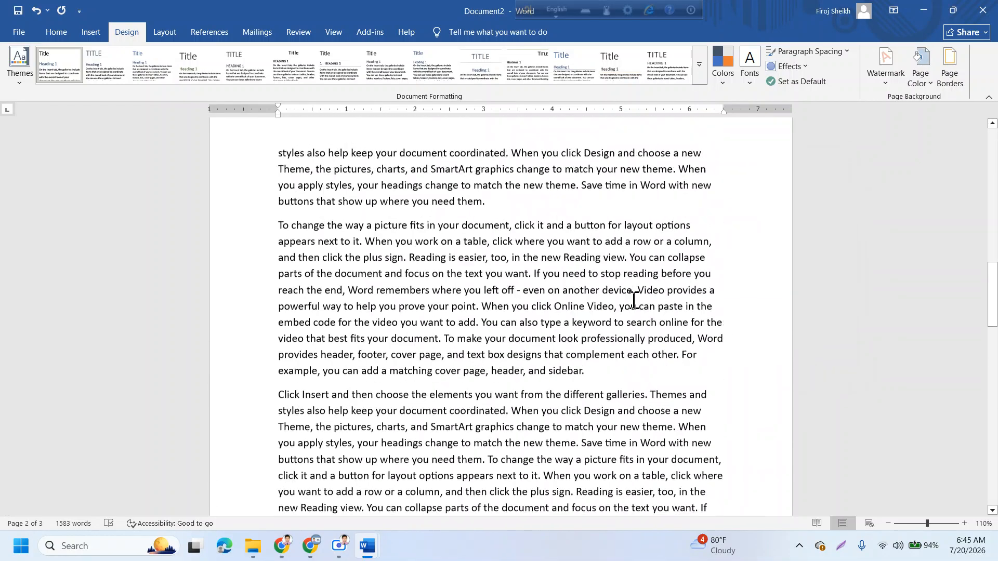
scroll(634, 300, up, 13)
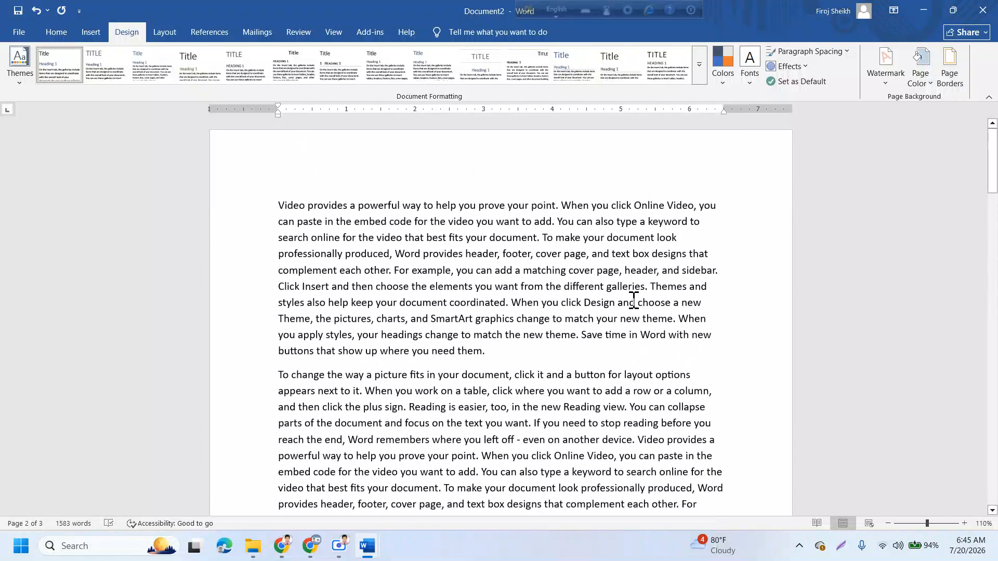
click(339, 546)
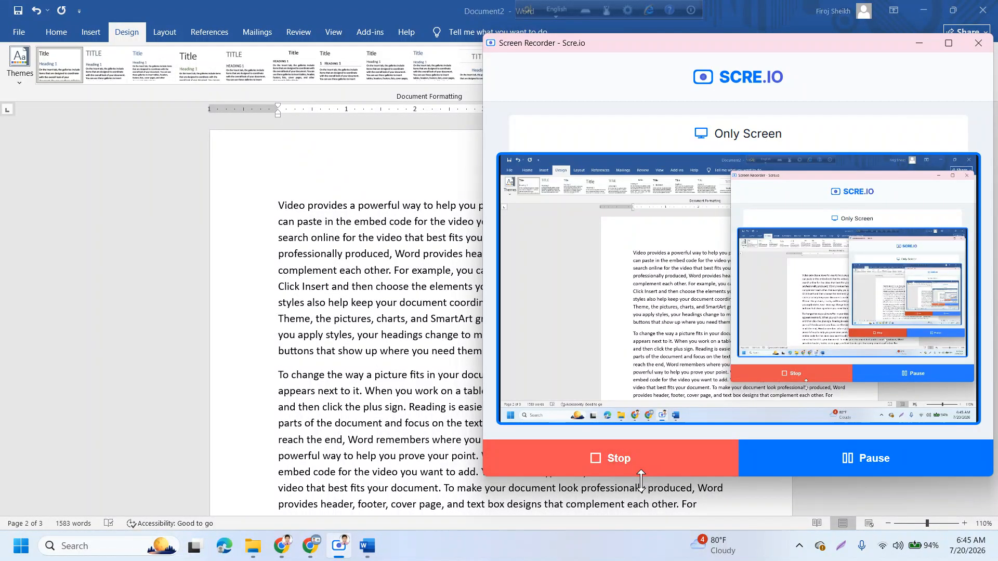